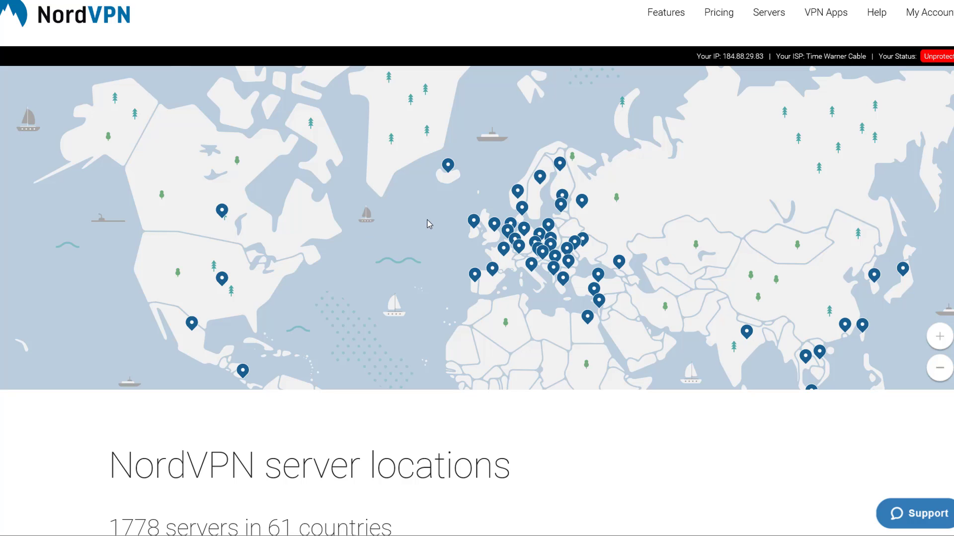
Step: Scroll down the Servers page to the Double VPN list and highlight its heading
scroll(548, 418, "down", 5)
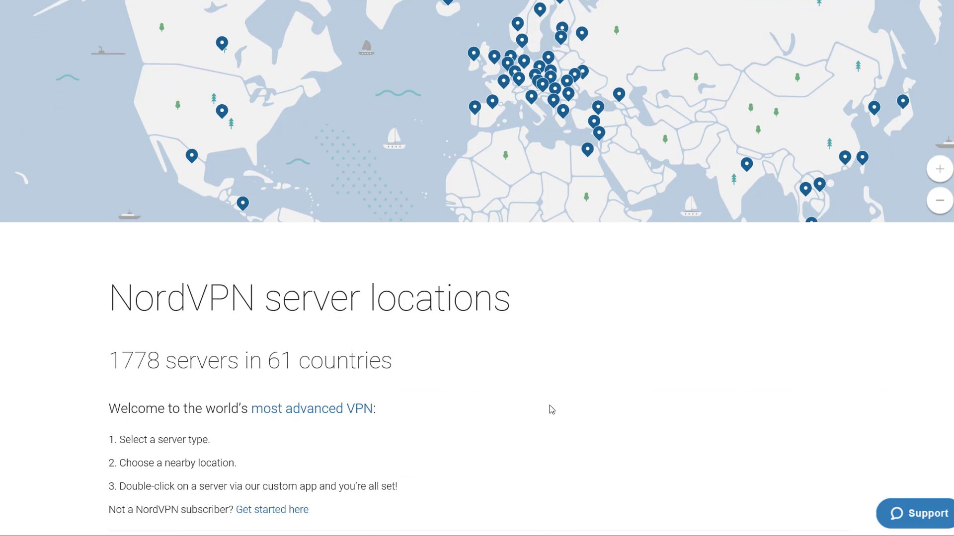
scroll(556, 328, "down", 3)
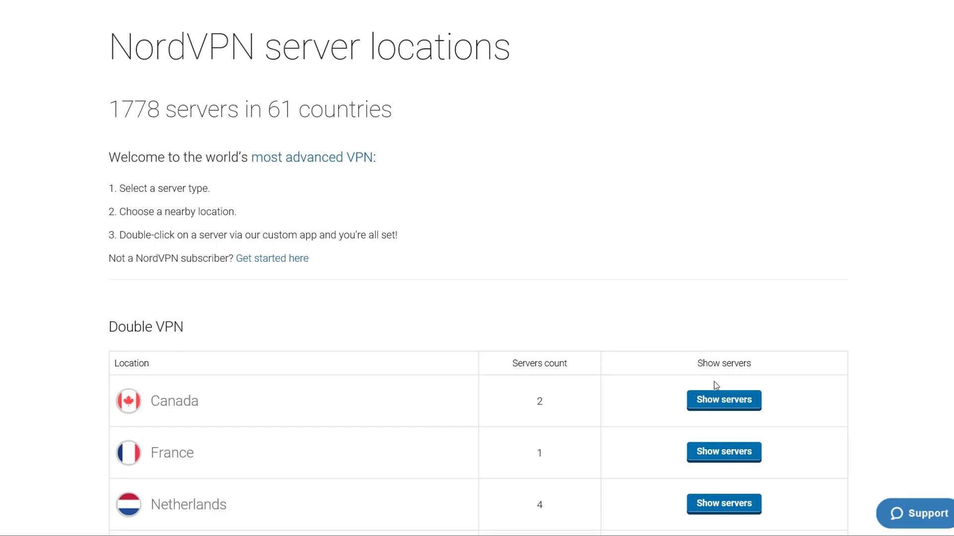
scroll(679, 291, "down", 5)
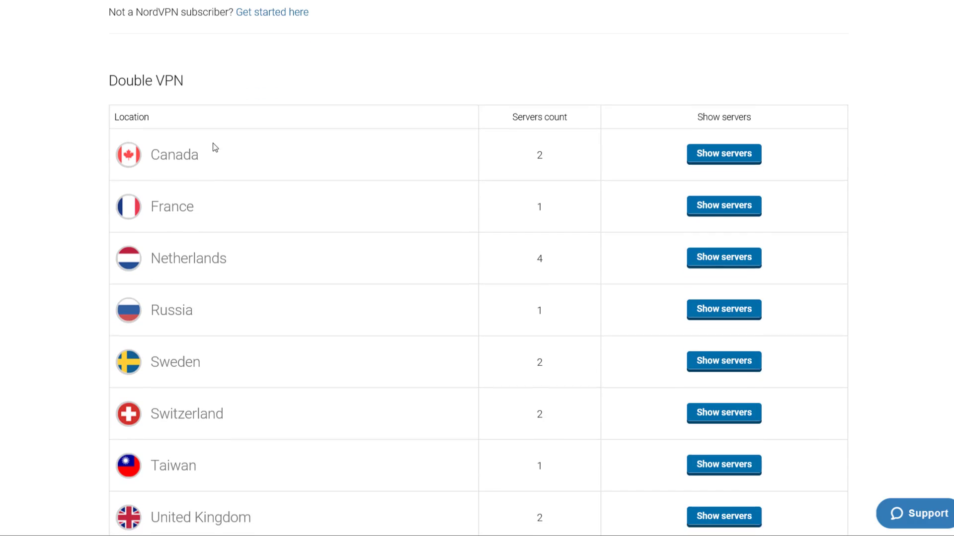
left_click_drag(209, 79, 101, 66)
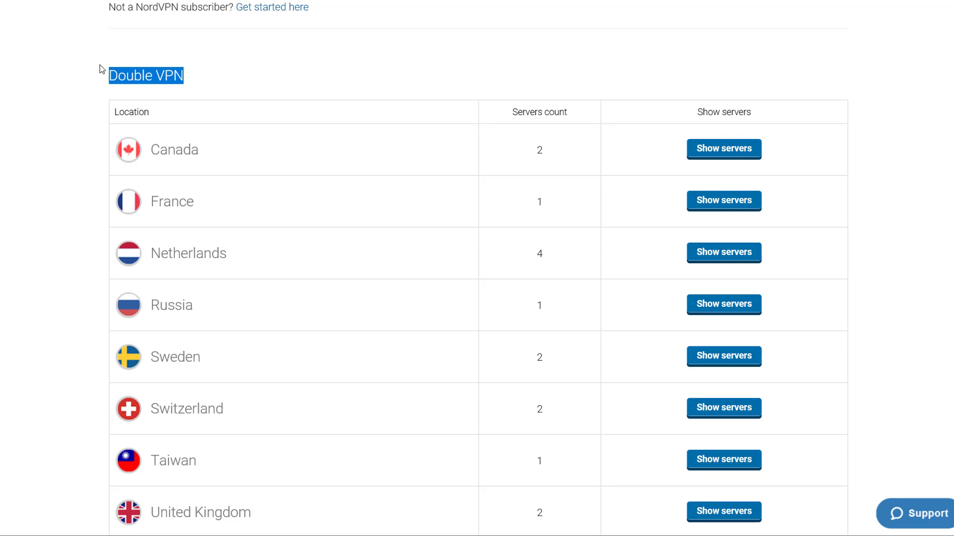
Step: Scroll past the Onion Over VPN, Anti DDoS and Dedicated IP lists to the Standard VPN servers table
scroll(394, 124, "down", 1)
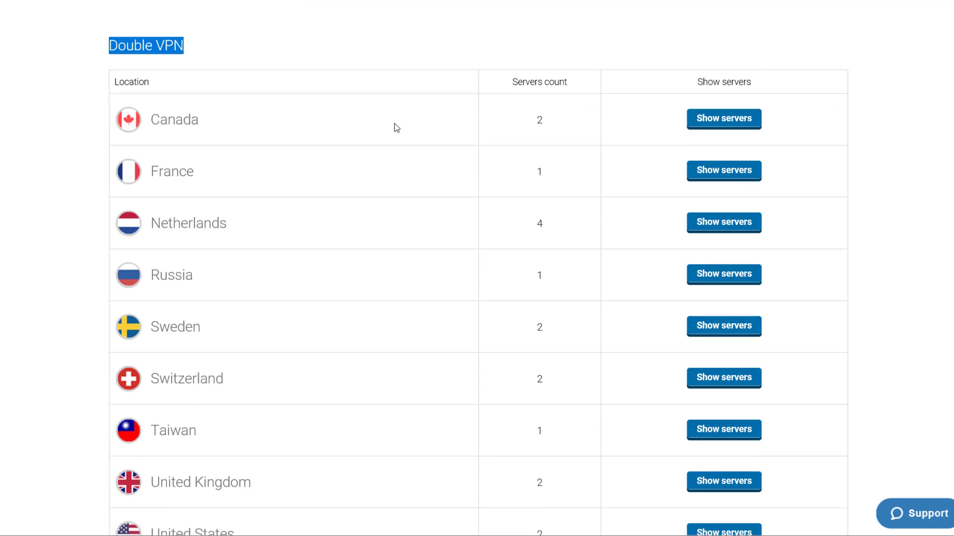
scroll(394, 123, "up", 1)
scroll(318, 206, "down", 5)
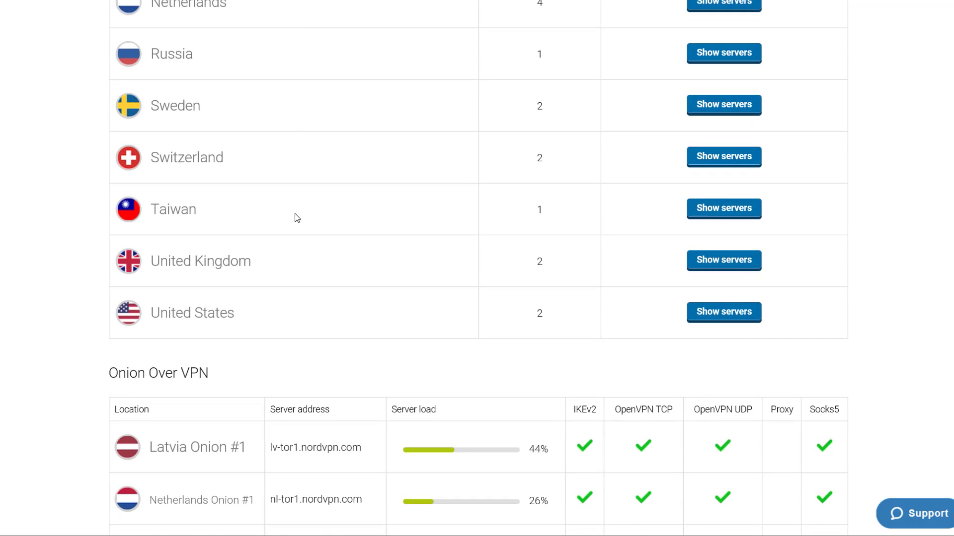
scroll(323, 216, "up", 5)
scroll(447, 221, "down", 2)
scroll(558, 308, "up", 3)
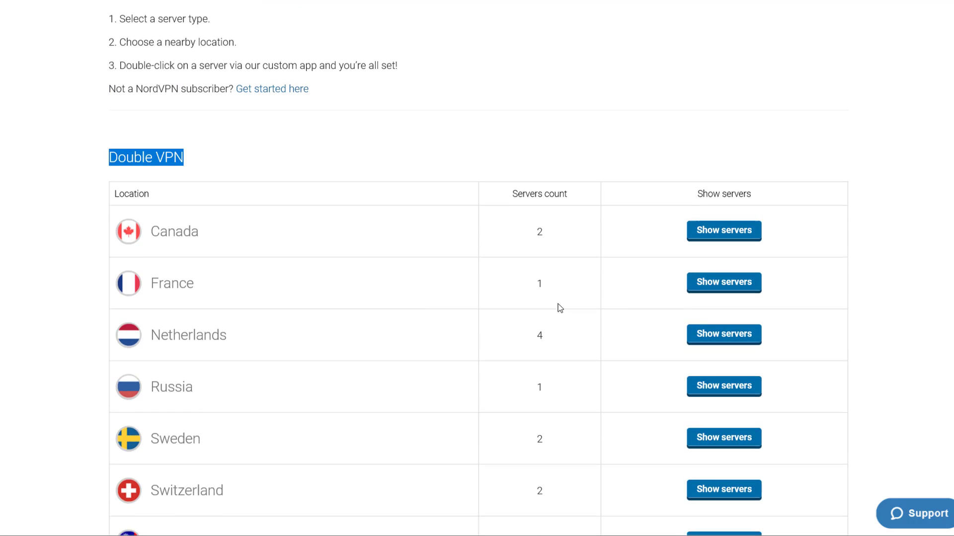
scroll(506, 258, "down", 6)
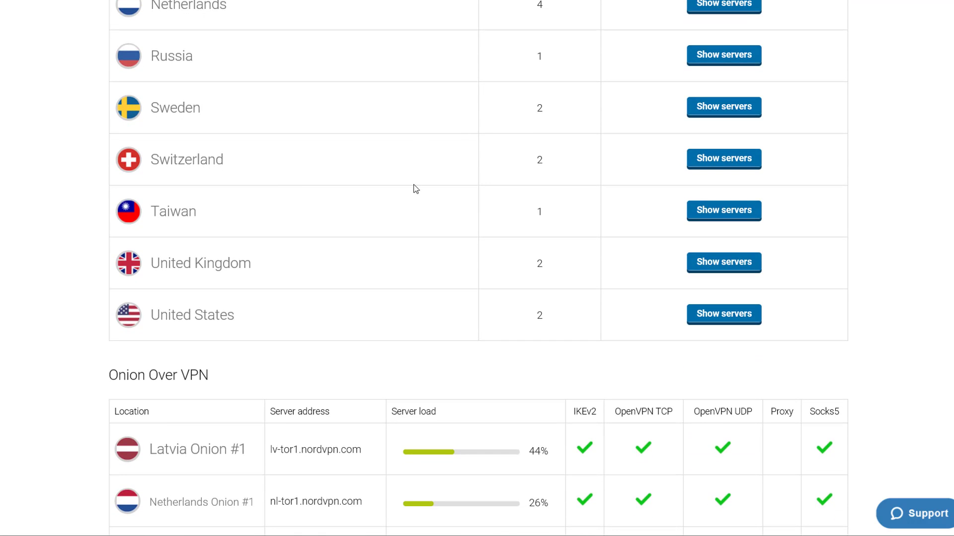
scroll(413, 187, "down", 3)
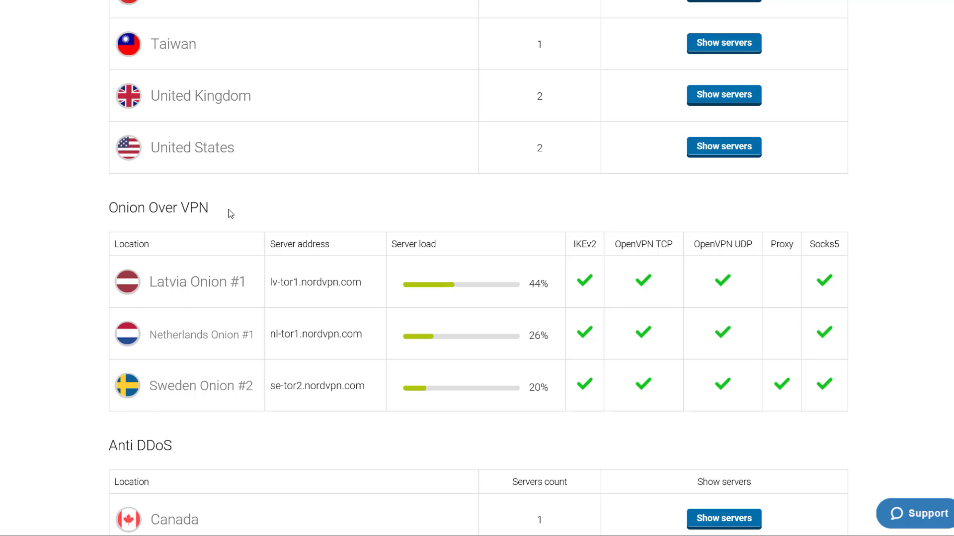
scroll(222, 267, "down", 2)
scroll(323, 232, "down", 5)
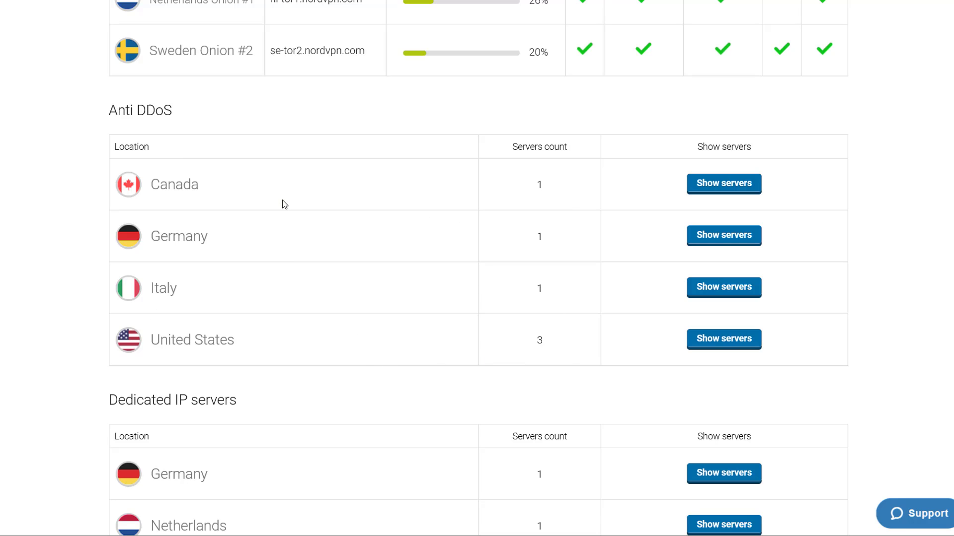
scroll(315, 200, "down", 2)
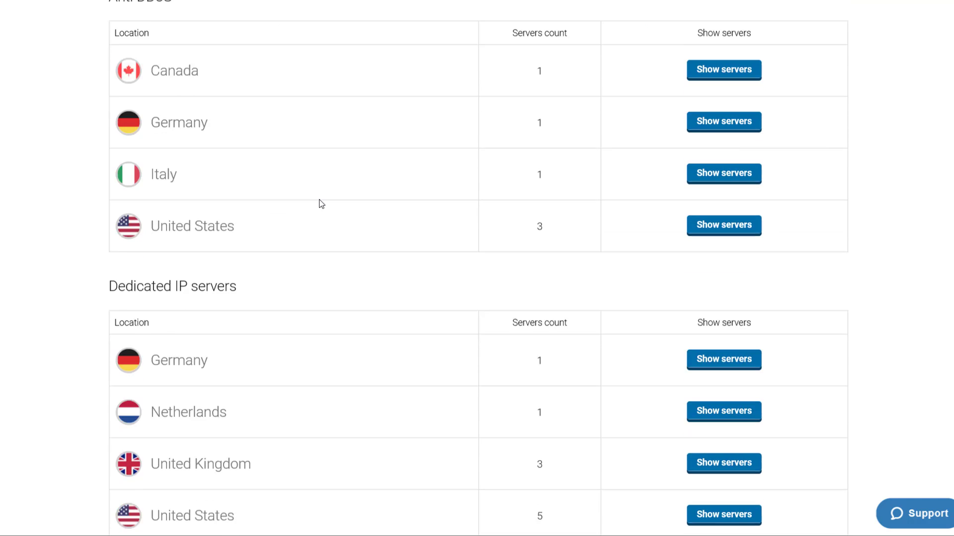
scroll(322, 204, "down", 3)
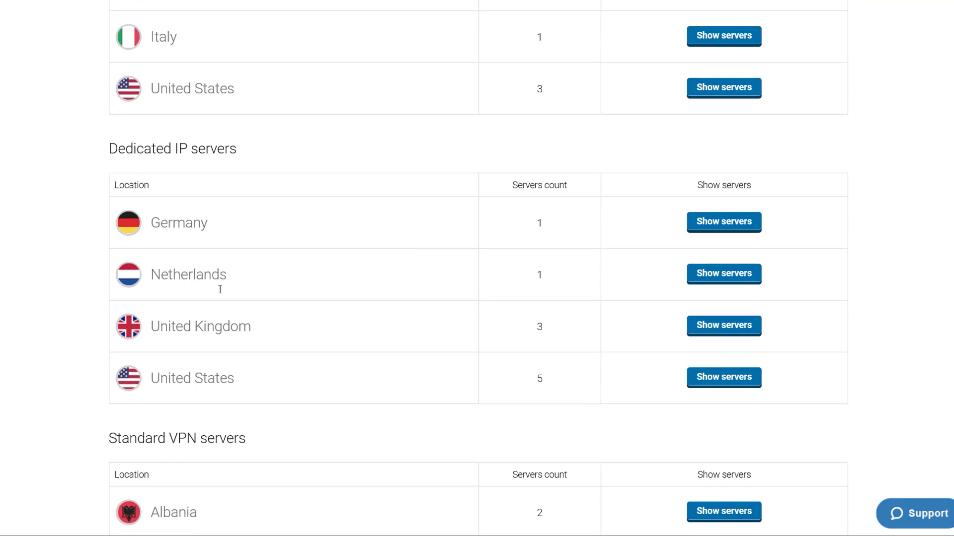
scroll(220, 289, "down", 5)
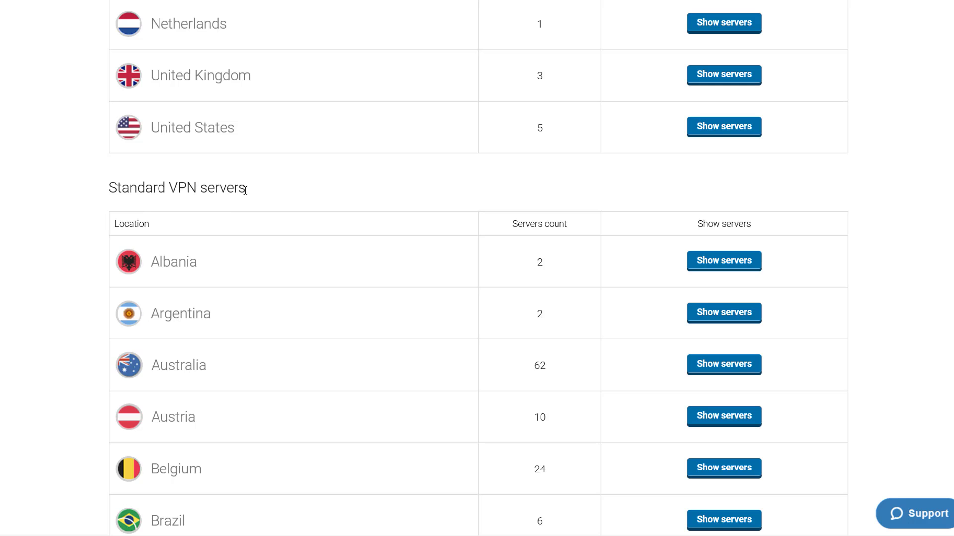
Step: Scroll past the P2P table until the Obfuscated Servers table, ending with United States at 11, shows
scroll(283, 251, "down", 3)
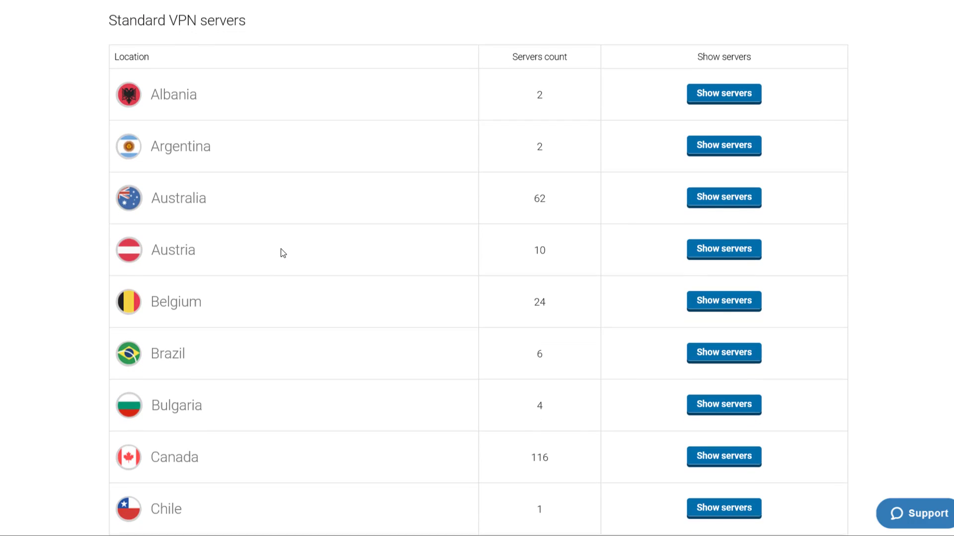
scroll(546, 149, "down", 1)
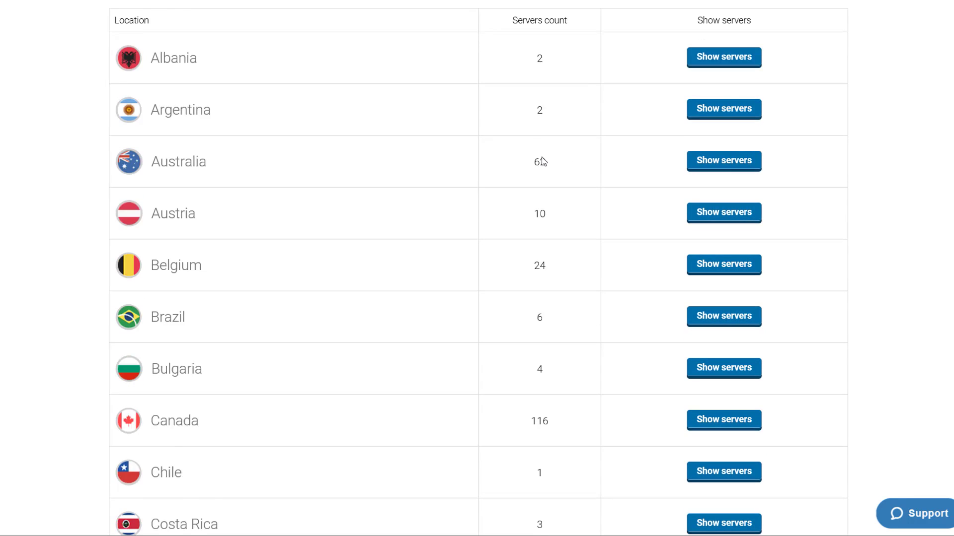
scroll(541, 154, "down", 11)
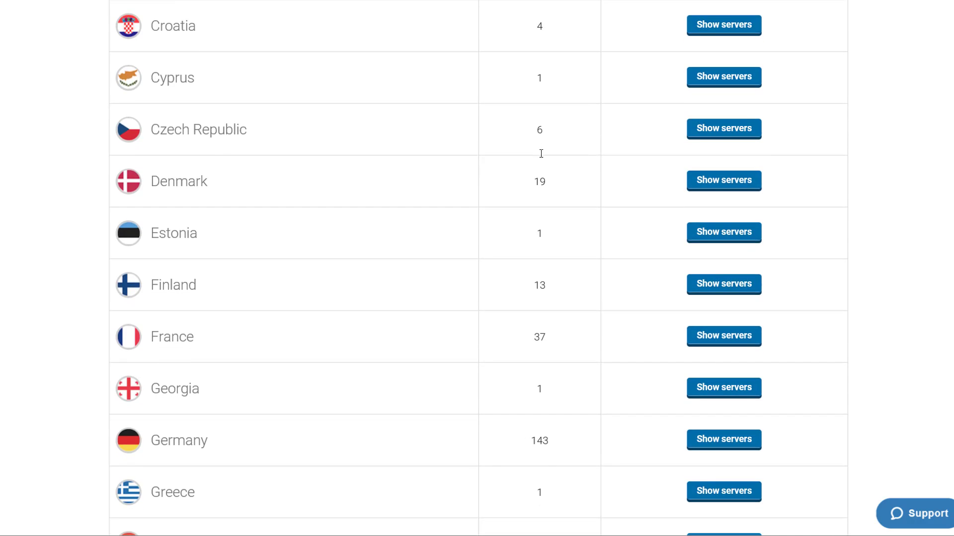
scroll(541, 153, "down", 17)
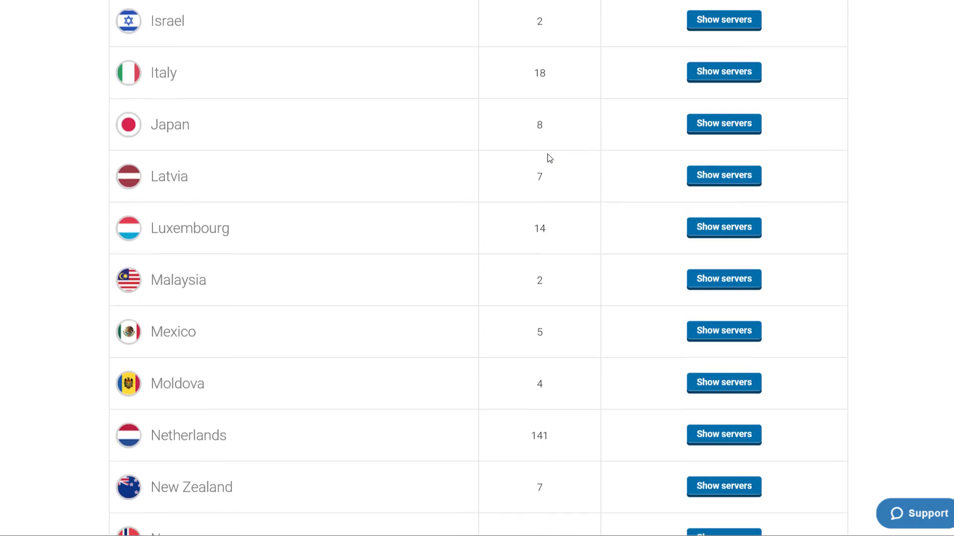
scroll(549, 158, "down", 20)
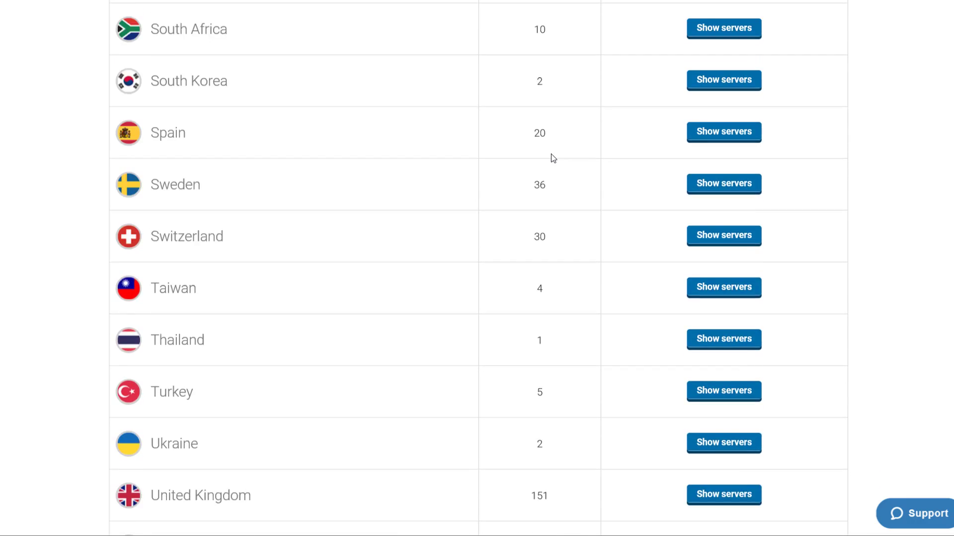
scroll(552, 158, "down", 7)
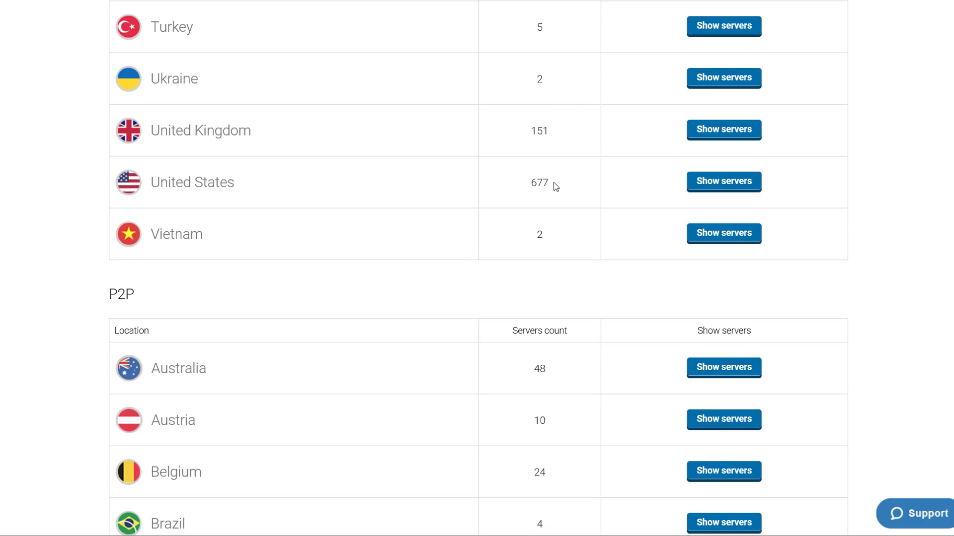
scroll(556, 187, "down", 20)
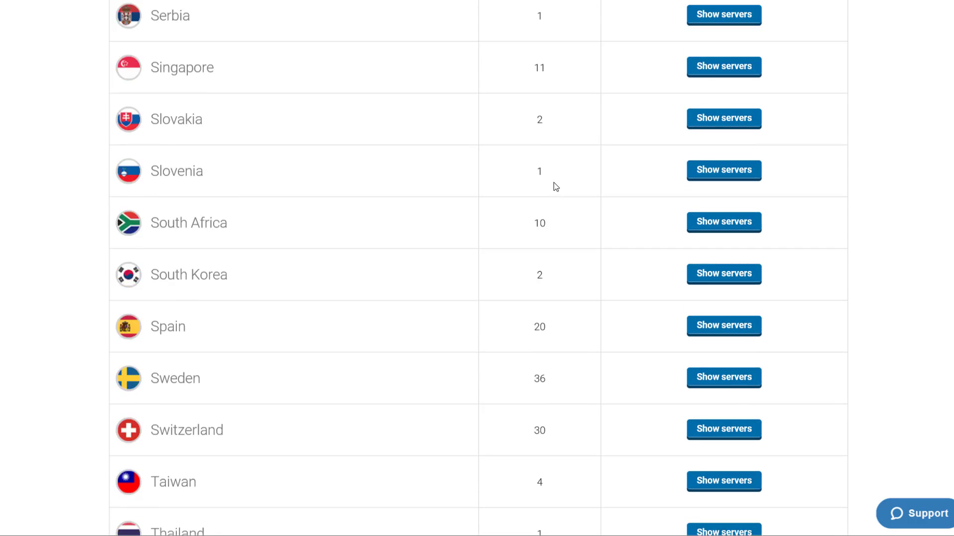
scroll(555, 183, "down", 20)
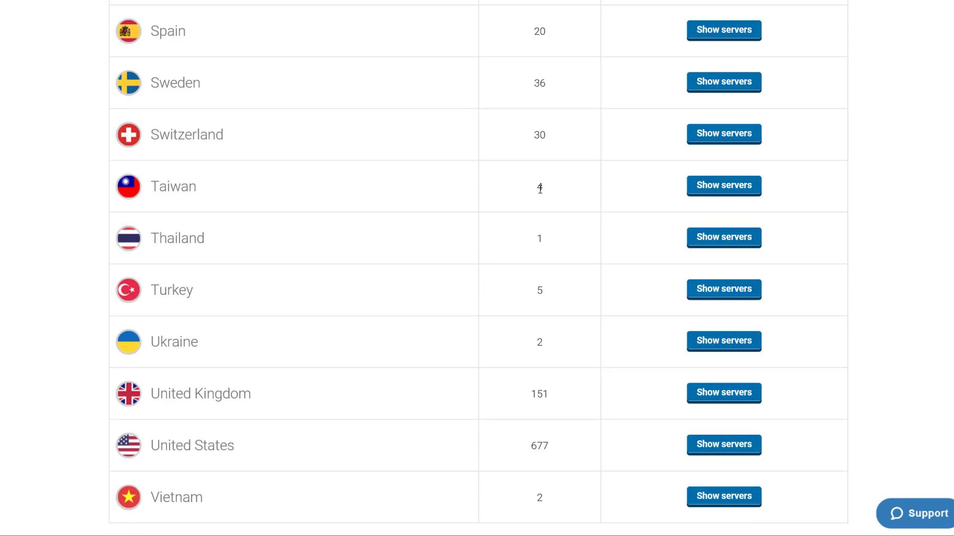
scroll(541, 193, "up", 10)
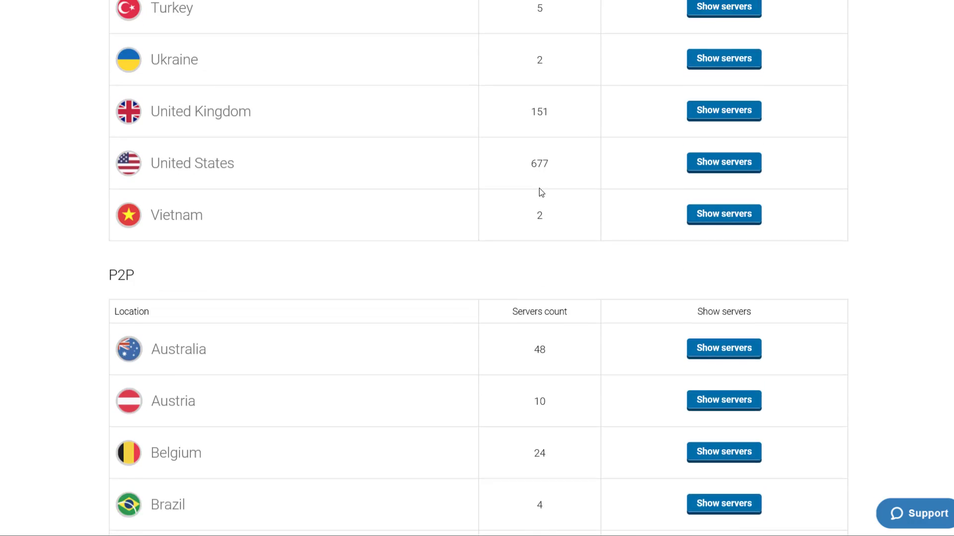
scroll(166, 186, "down", 3)
scroll(539, 231, "down", 20)
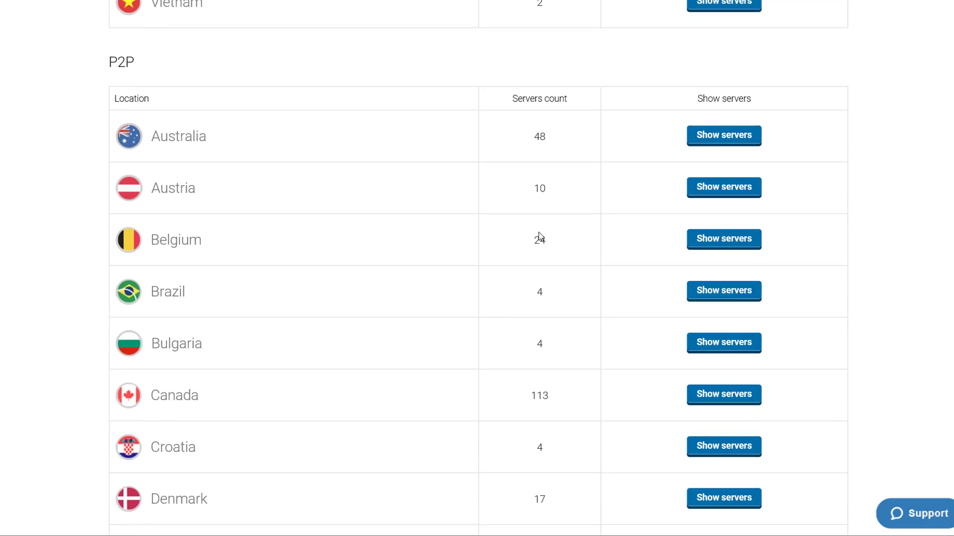
scroll(541, 233, "down", 10)
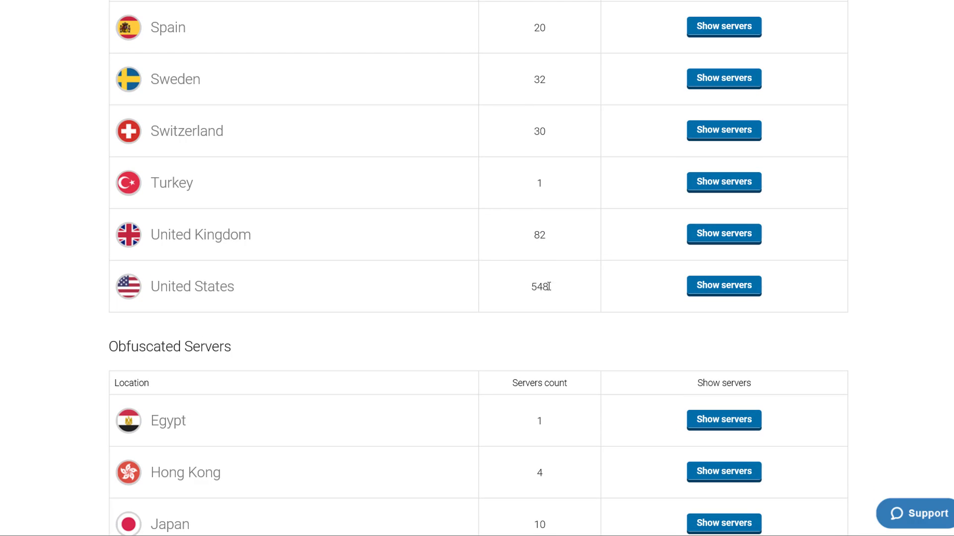
scroll(522, 273, "down", 6)
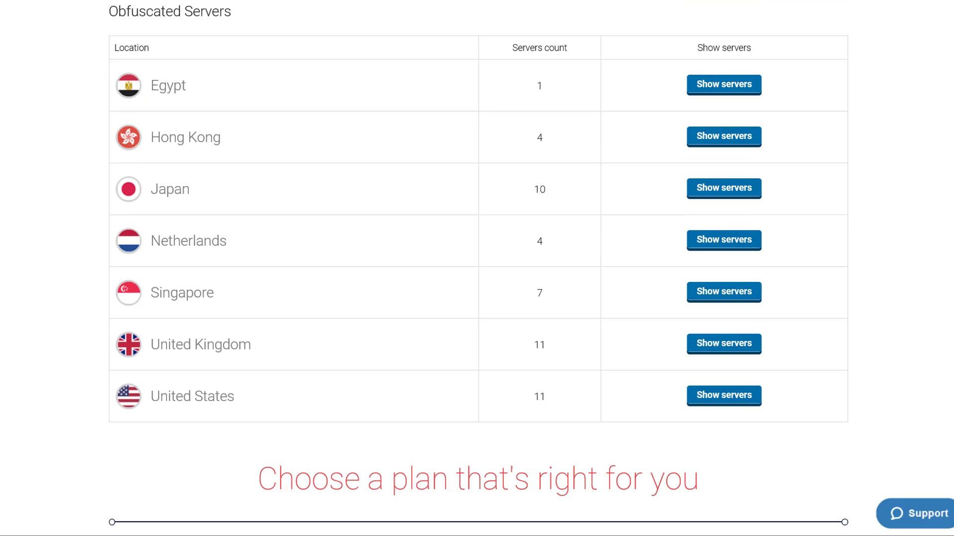
Step: Scroll down to the 1-month, 1-year and 2-year plan price cards
scroll(59, 289, "down", 2)
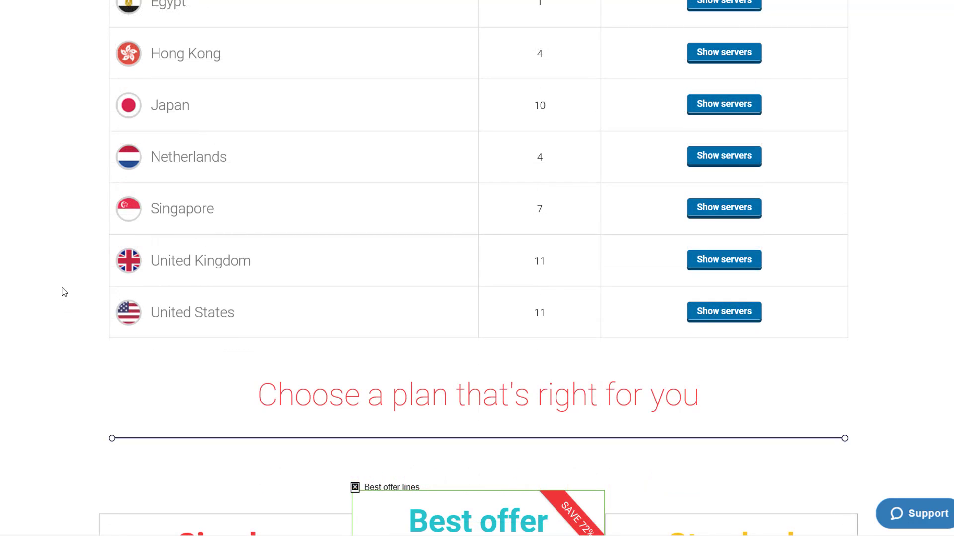
scroll(23, 229, "down", 6)
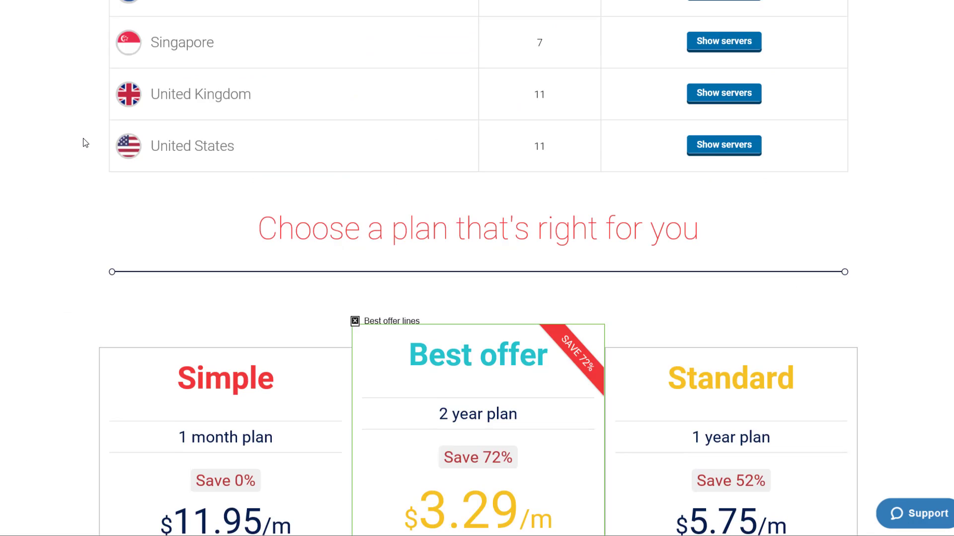
scroll(83, 145, "down", 3)
scroll(85, 146, "down", 2)
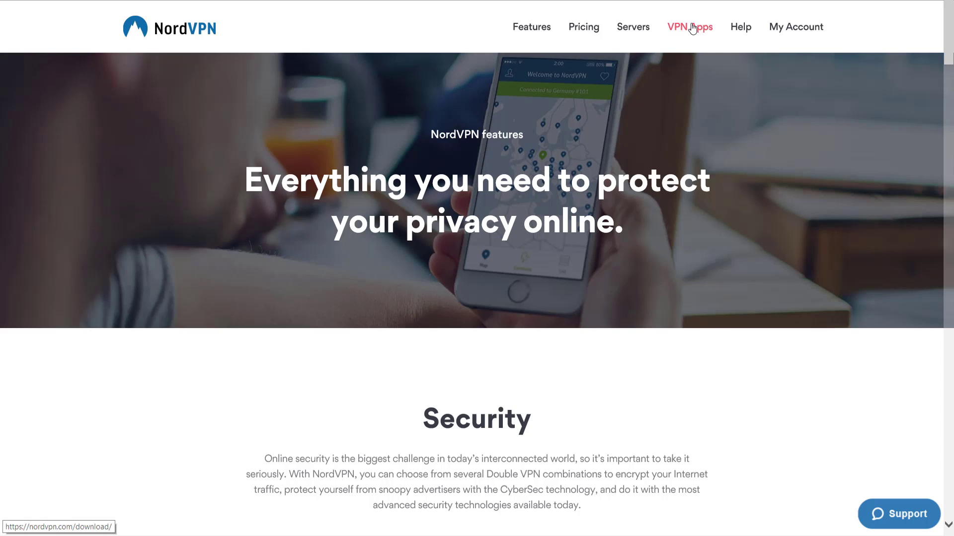
Step: Go to the VPN Apps page and scroll the Download NordVPN for Windows page
left_click(692, 28)
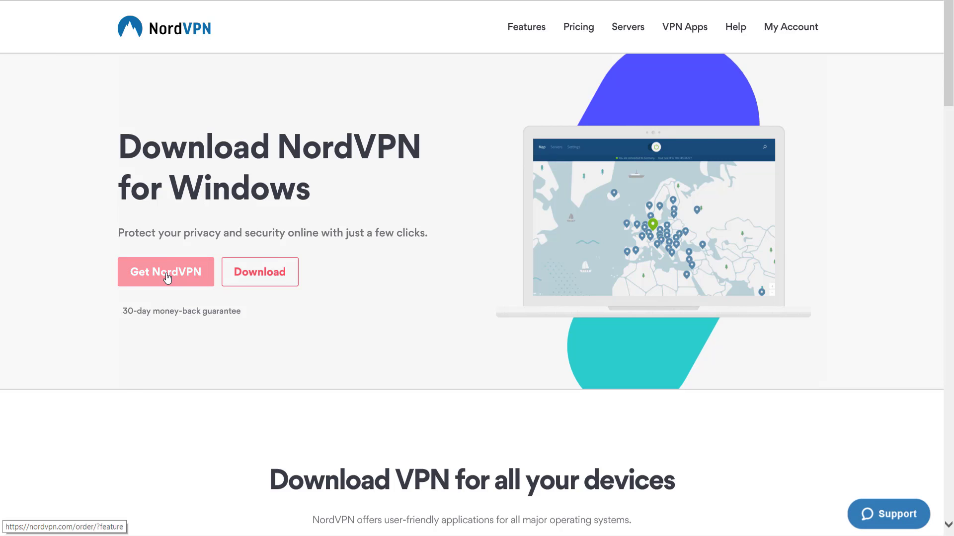
scroll(368, 213, "down", 6)
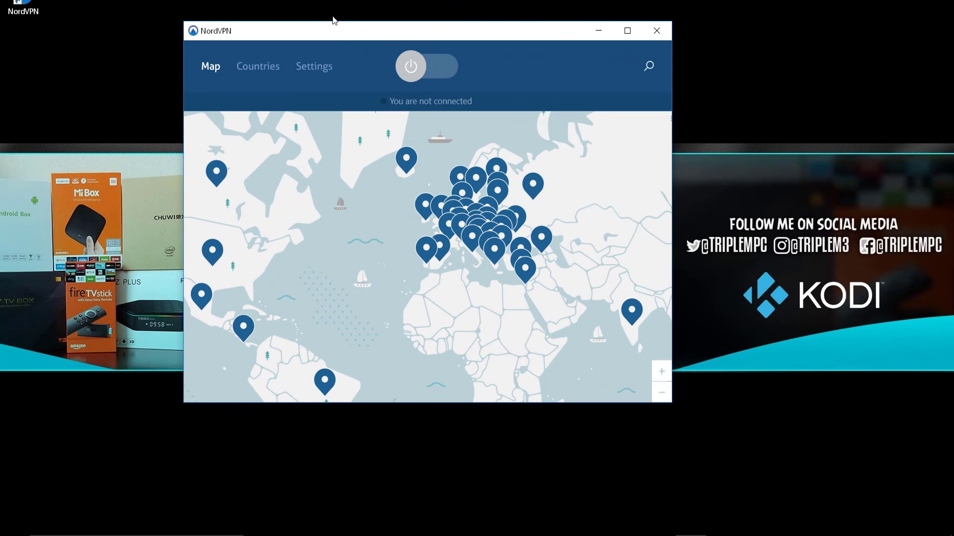
Step: Maximize the NordVPN app window and bring up the Countries server list
left_click_drag(341, 34, 293, 31)
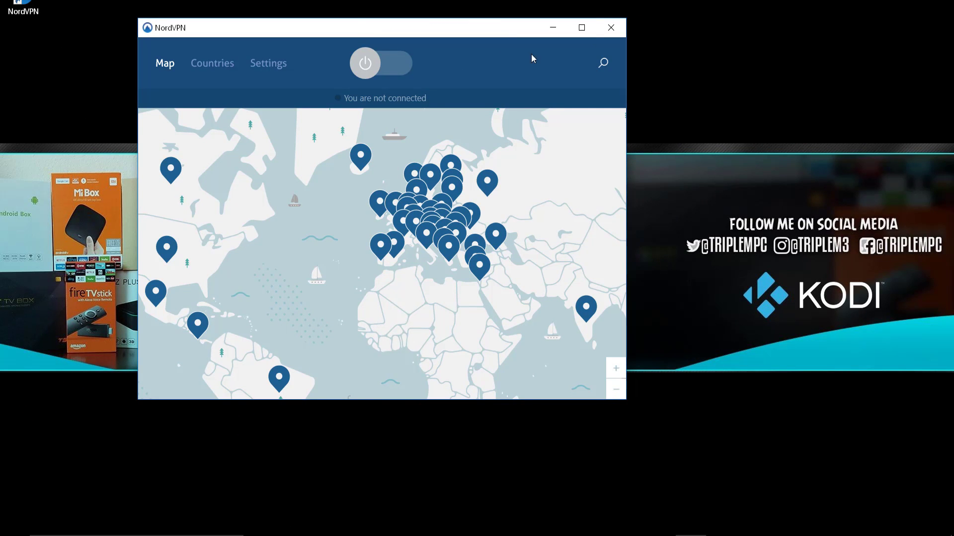
left_click(582, 27)
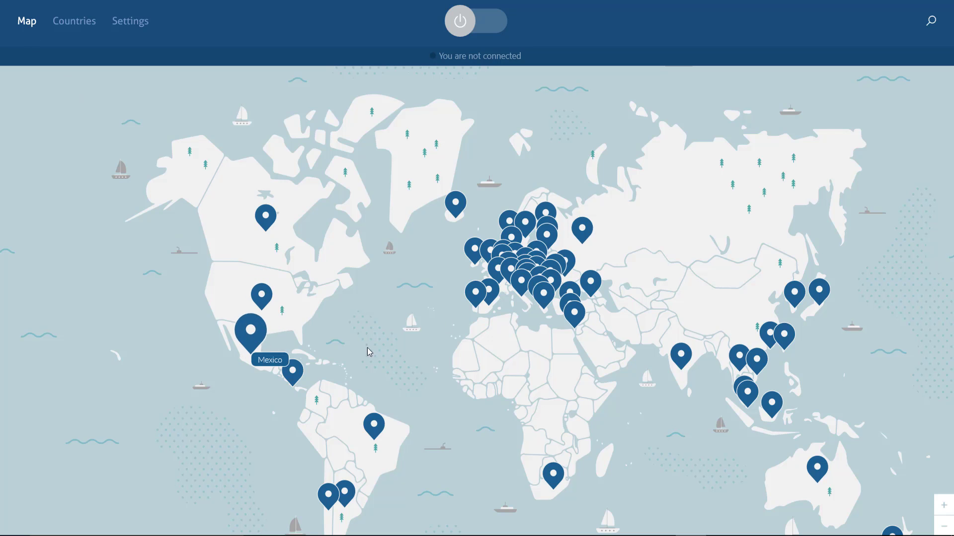
left_click(74, 20)
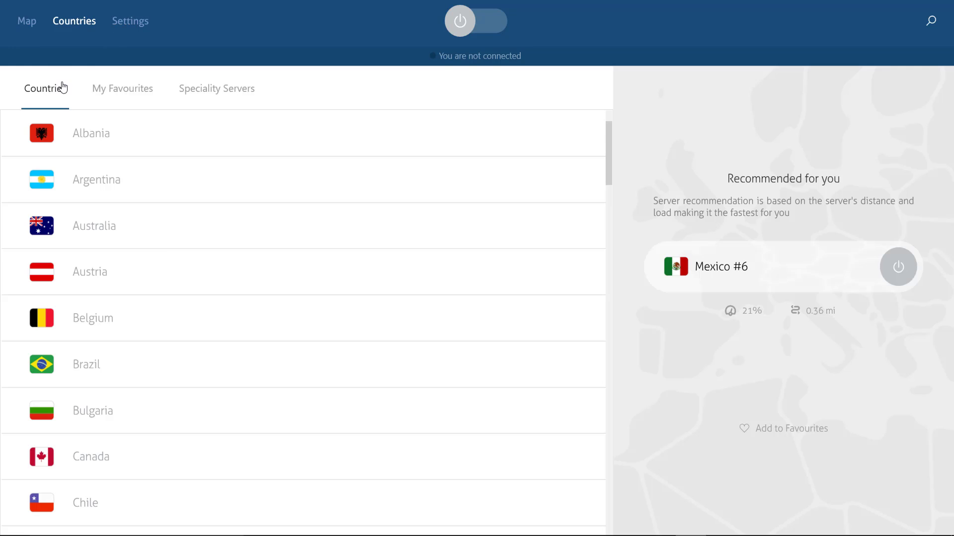
scroll(177, 248, "down", 8)
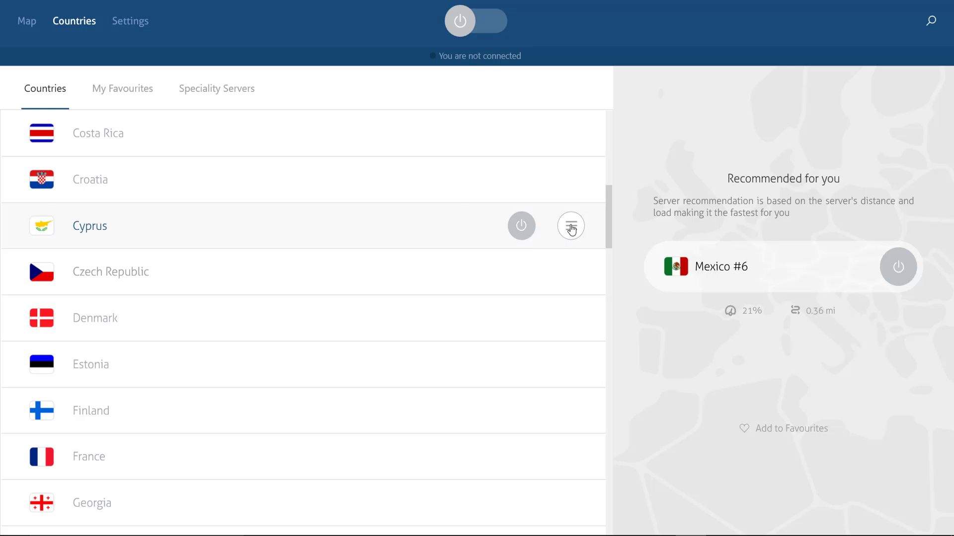
Step: Open the Cyprus server list, then close it again
left_click(571, 226)
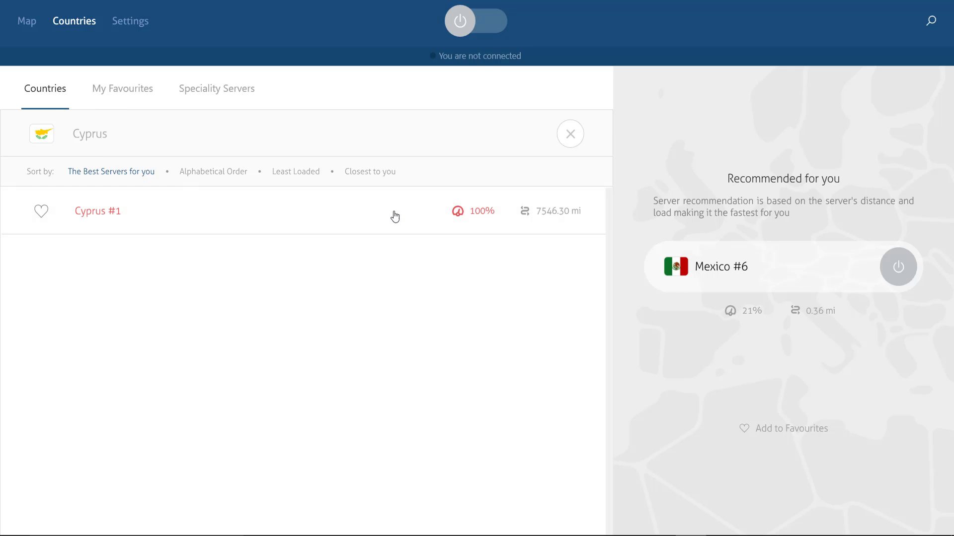
left_click(572, 135)
scroll(219, 314, "down", 10)
scroll(219, 313, "down", 15)
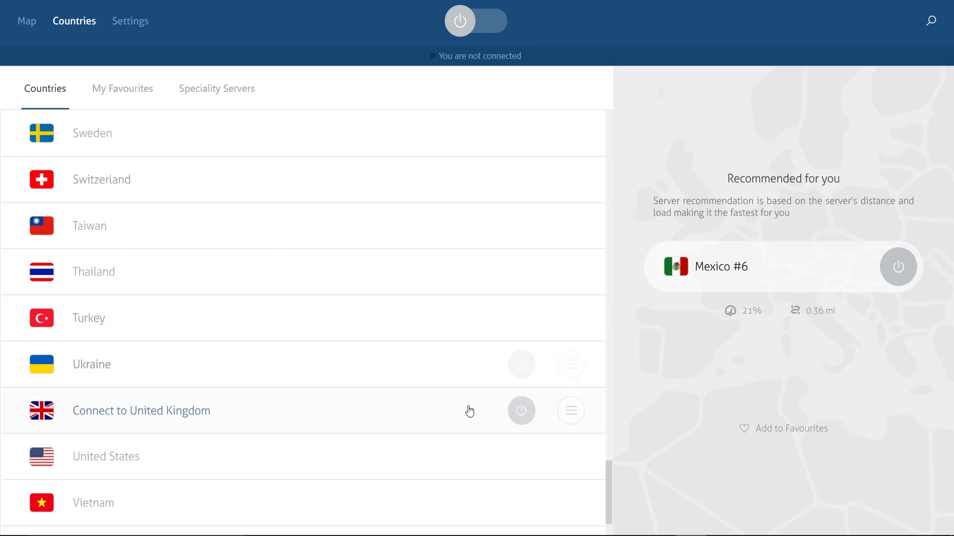
Step: Mark United Kingdom #72 as a favourite, then view the My Favourites list
left_click(570, 411)
scroll(416, 317, "down", 15)
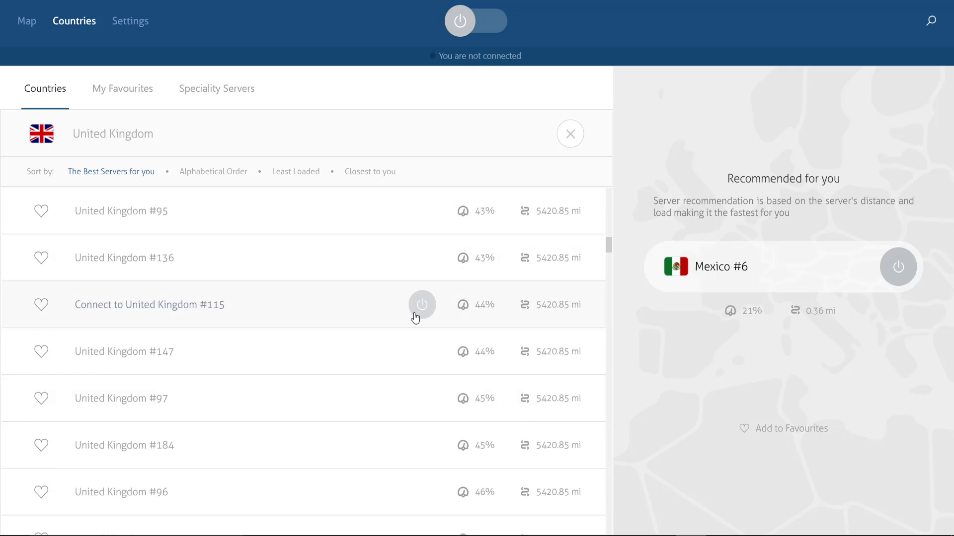
scroll(412, 322, "down", 20)
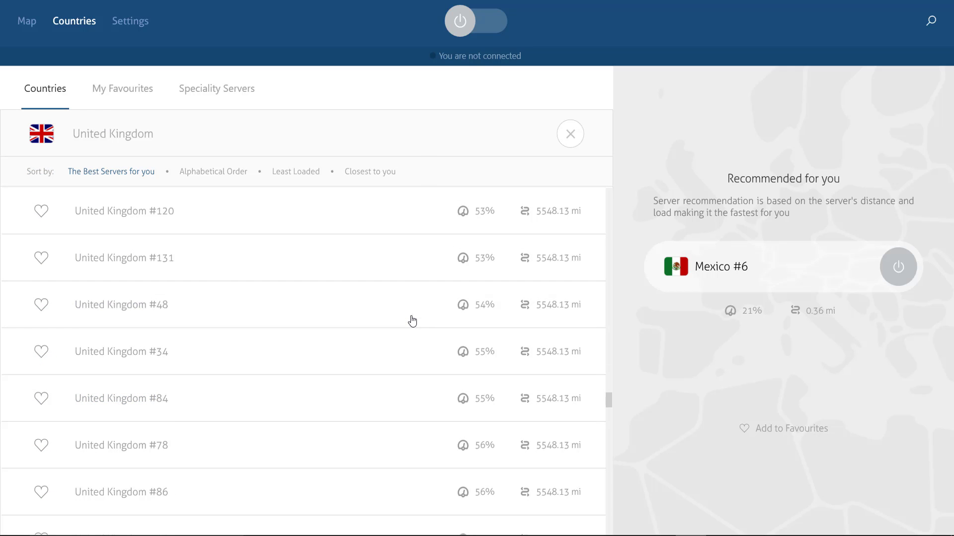
scroll(411, 329, "up", 15)
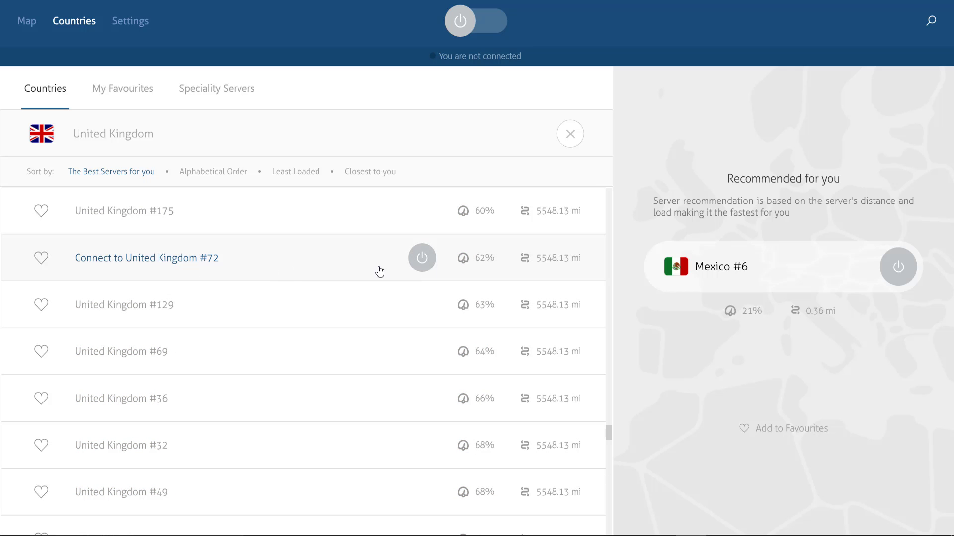
left_click(41, 259)
key("Escape")
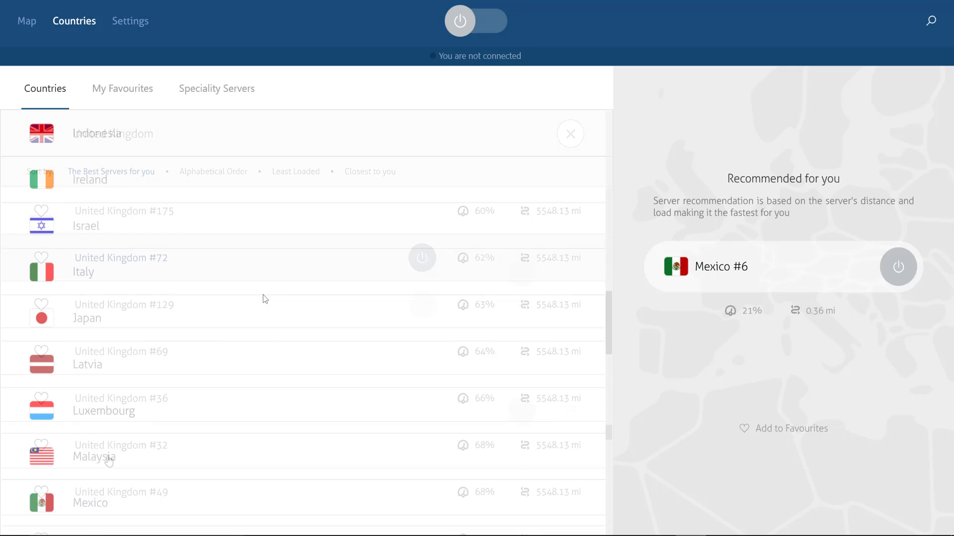
left_click(124, 93)
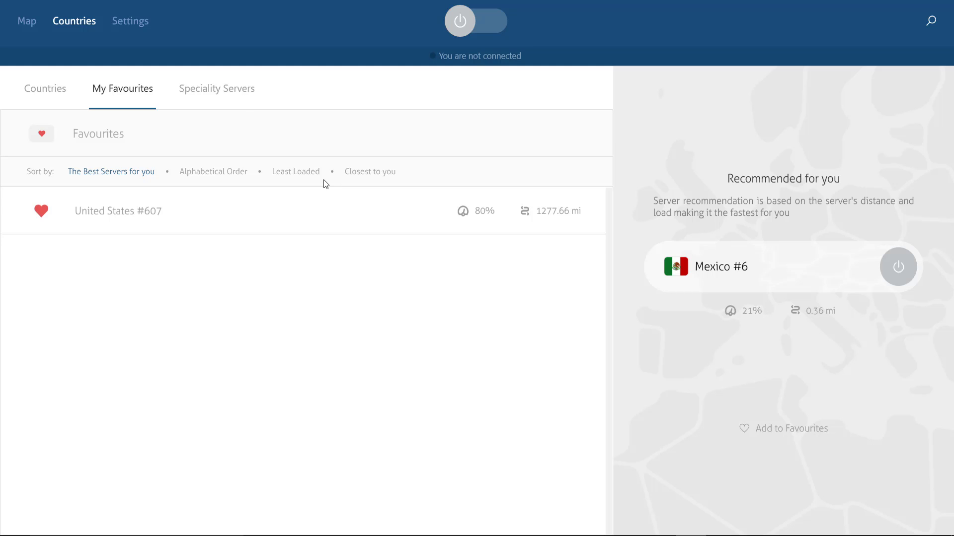
Step: Switch to Speciality Servers to list Anti DDoS, Dedicated IP, Double VPN, Onion over VPN and P2P
left_click(226, 94)
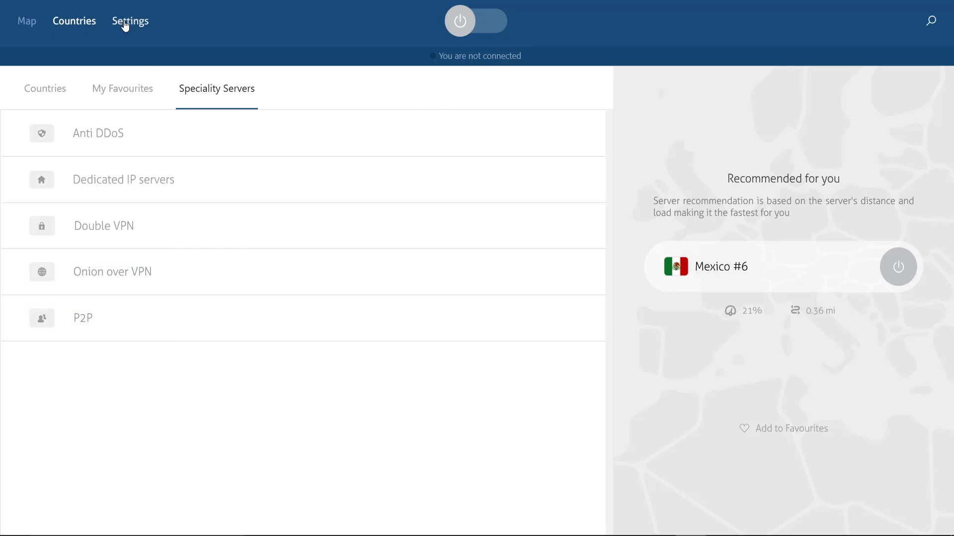
Step: Open Settings and scroll the General section past Kill Switch apps to the Imperial (mi) unit choice
left_click(125, 25)
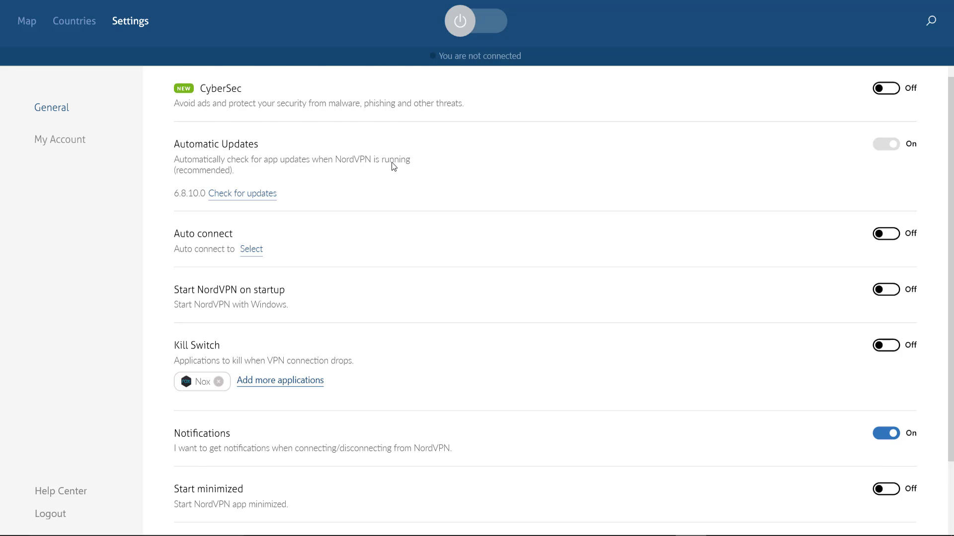
scroll(377, 179, "down", 1)
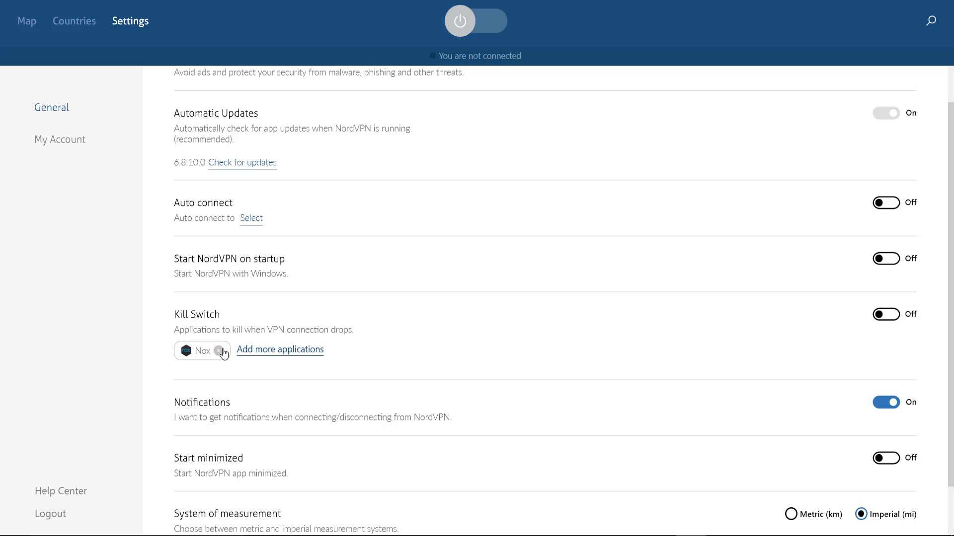
scroll(298, 366, "down", 1)
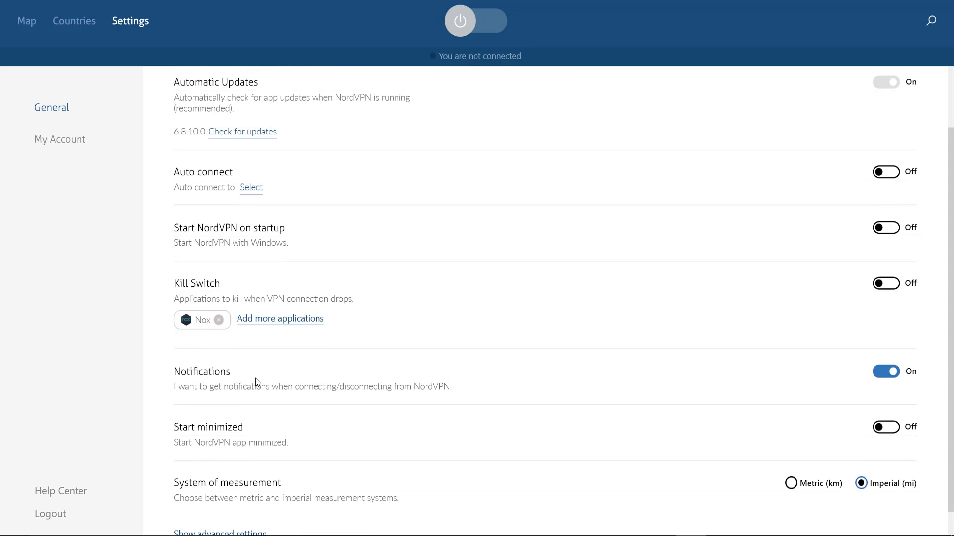
scroll(348, 398, "down", 1)
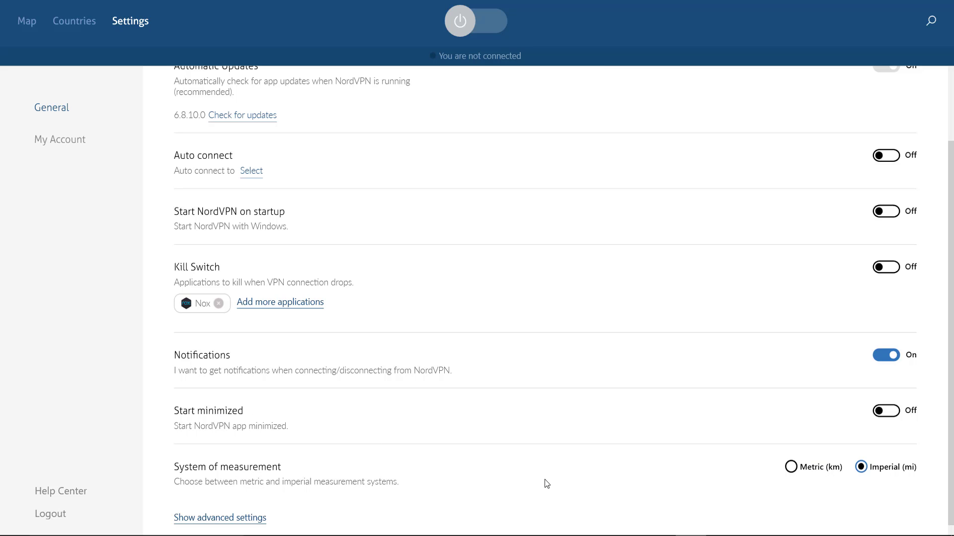
Step: Show advanced settings and scroll through Server List, Map, Protocol, Custom DNS, Obfuscated Servers and Diagnostics
left_click(207, 522)
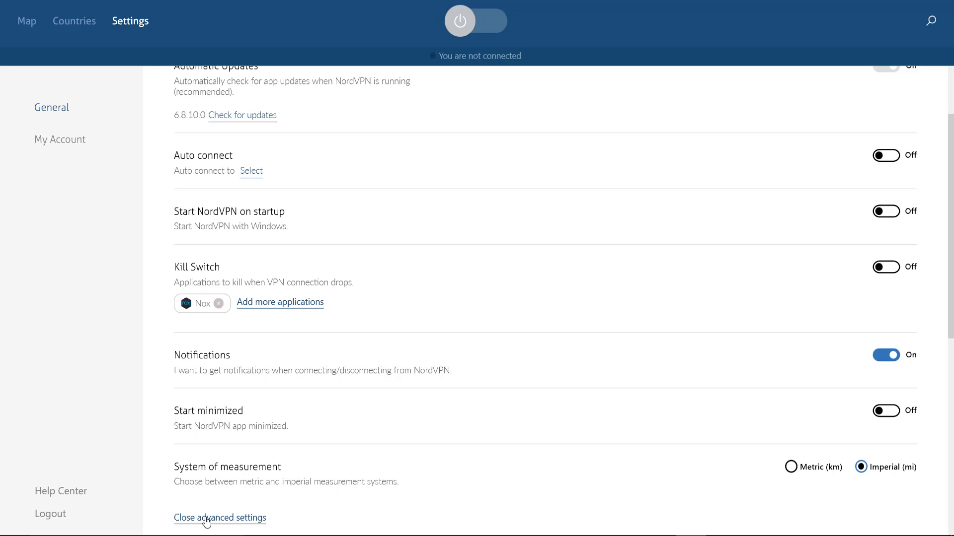
scroll(370, 439, "down", 4)
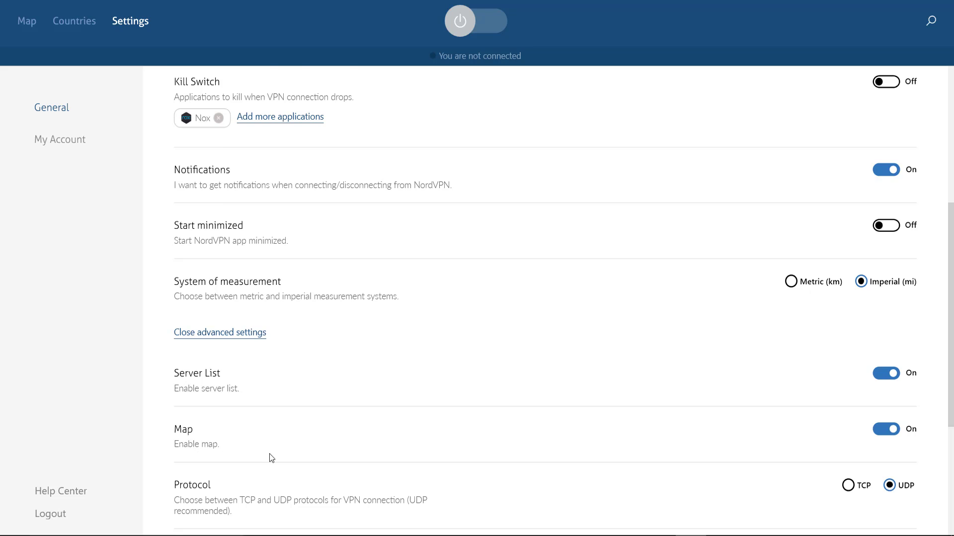
scroll(269, 454, "down", 2)
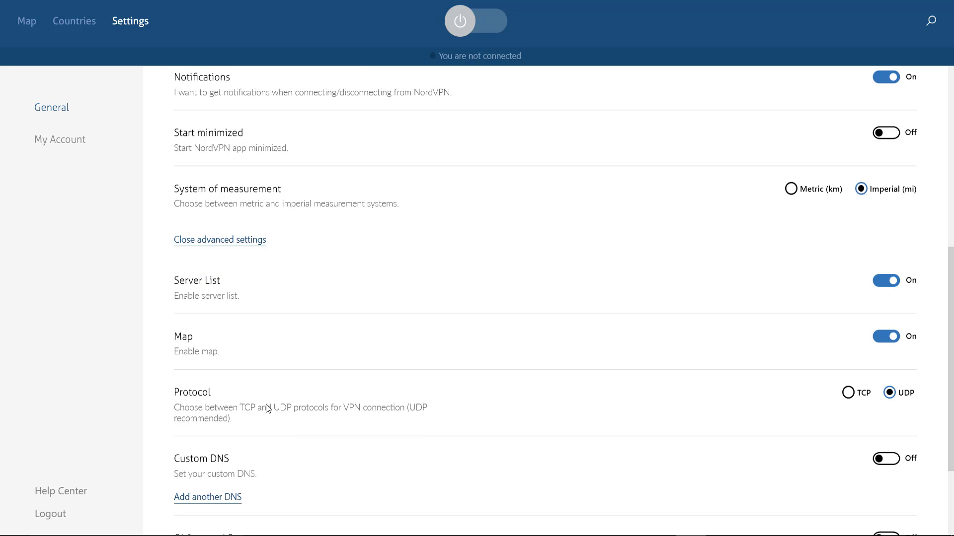
scroll(648, 400, "down", 1)
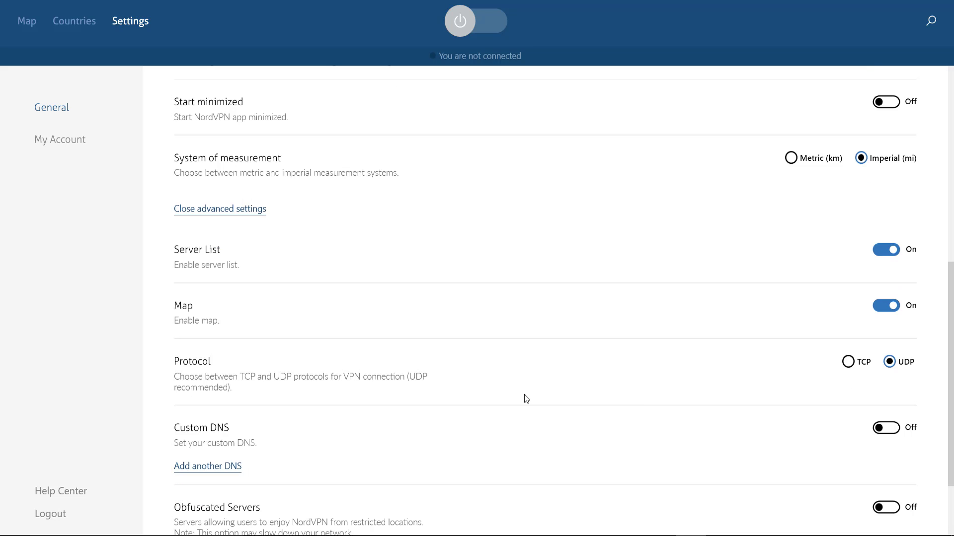
scroll(526, 399, "down", 1)
scroll(295, 419, "down", 2)
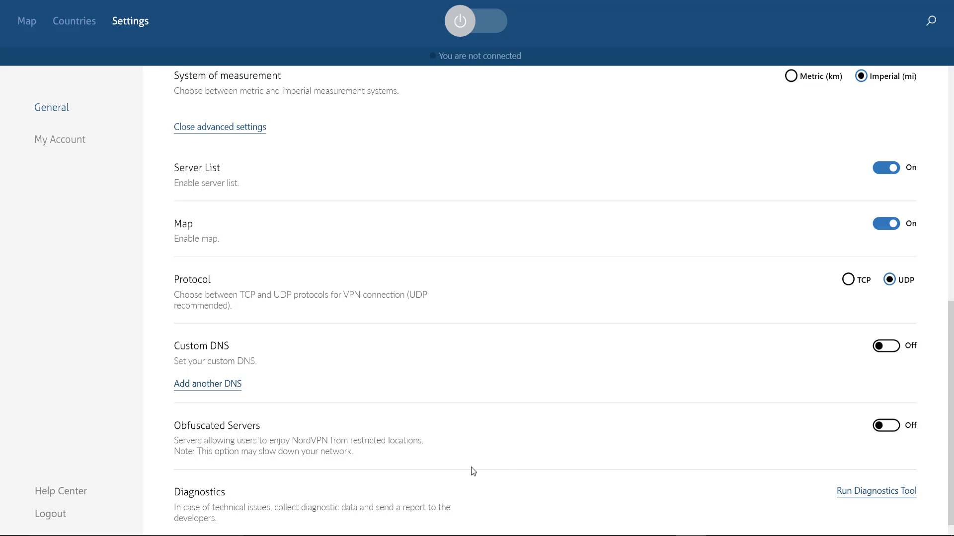
scroll(417, 469, "up", 10)
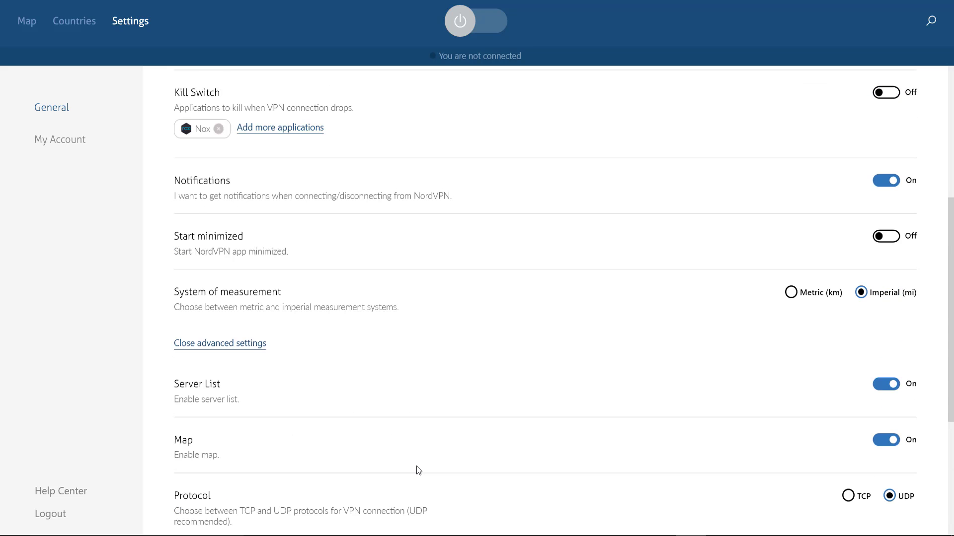
Step: Return NordVPN to the server map, then load speedtest.net in a new Internet Explorer tab
left_click(27, 22)
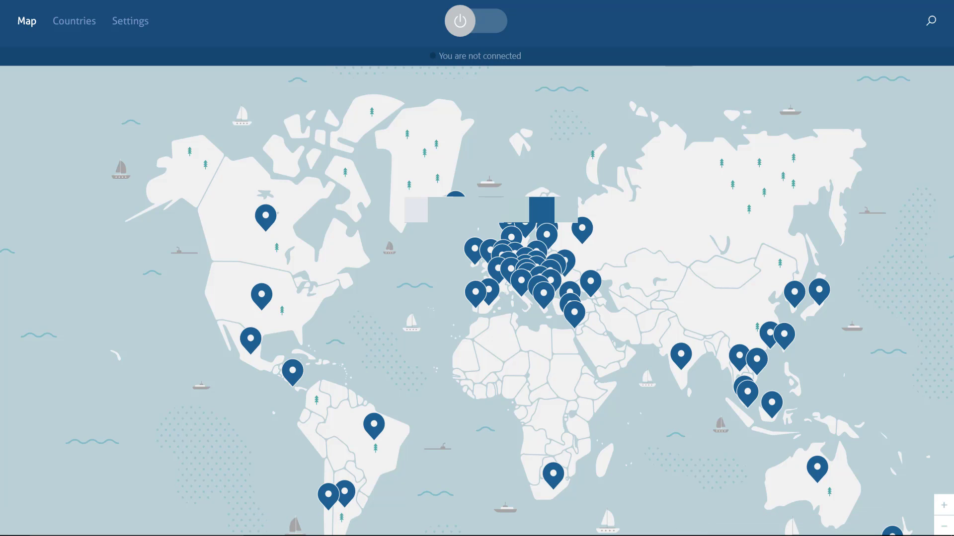
key("alt+Tab")
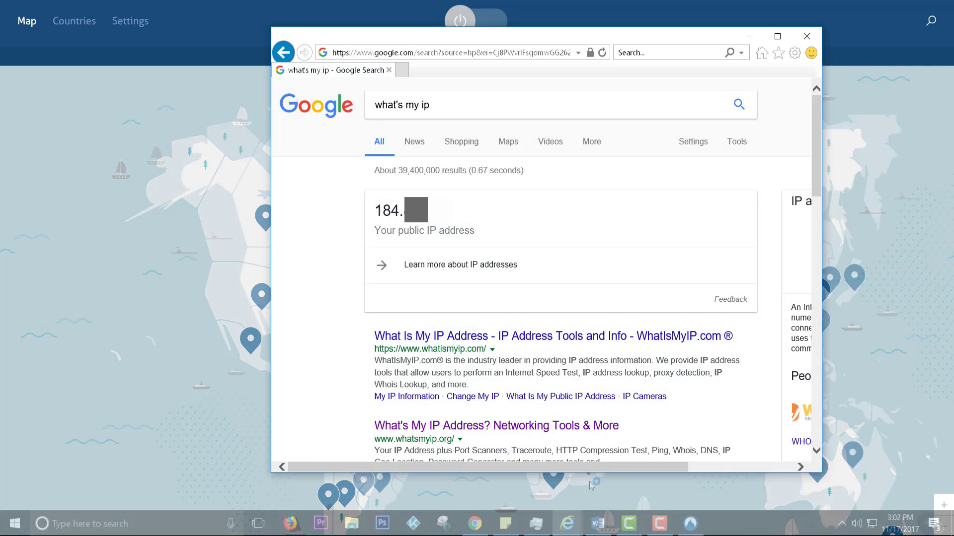
left_click(403, 70)
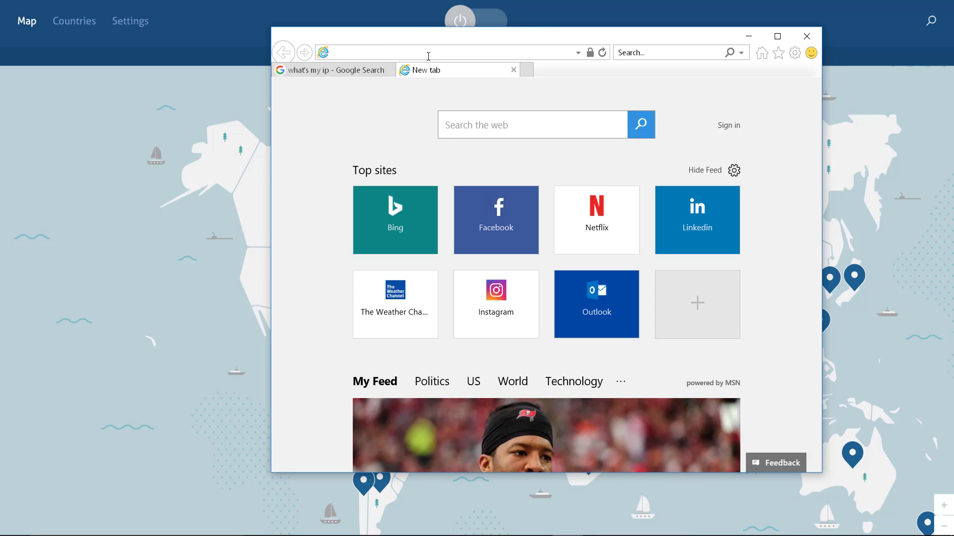
type("speedtest.net/")
key("Down")
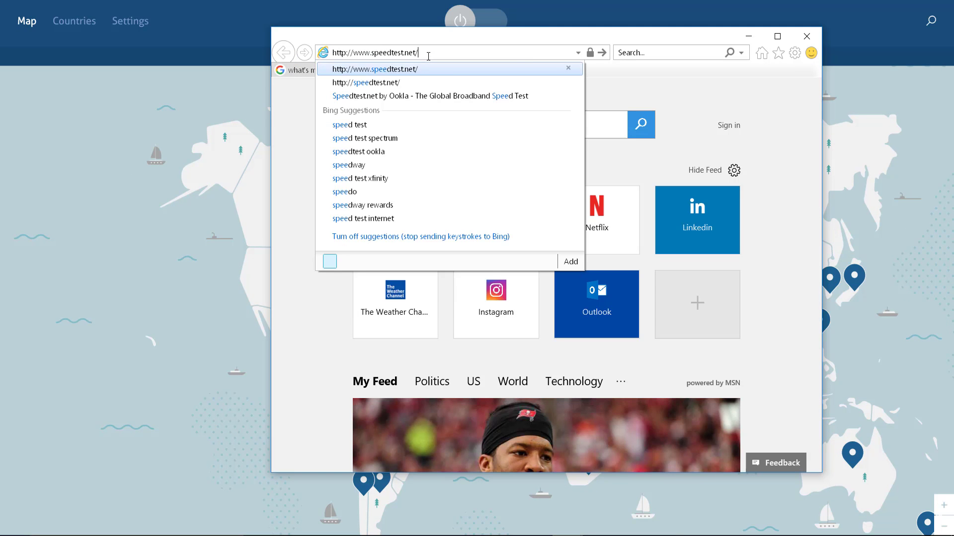
key("Return")
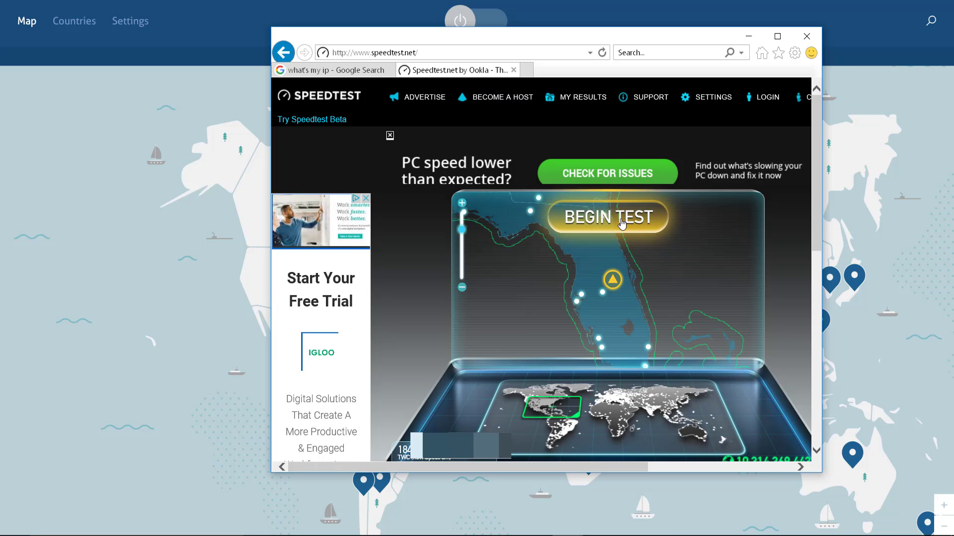
Step: Run the unconnected speed test: 70.41 Mbps down, 6.09 Mbps up, 26 ms ping
left_click(622, 225)
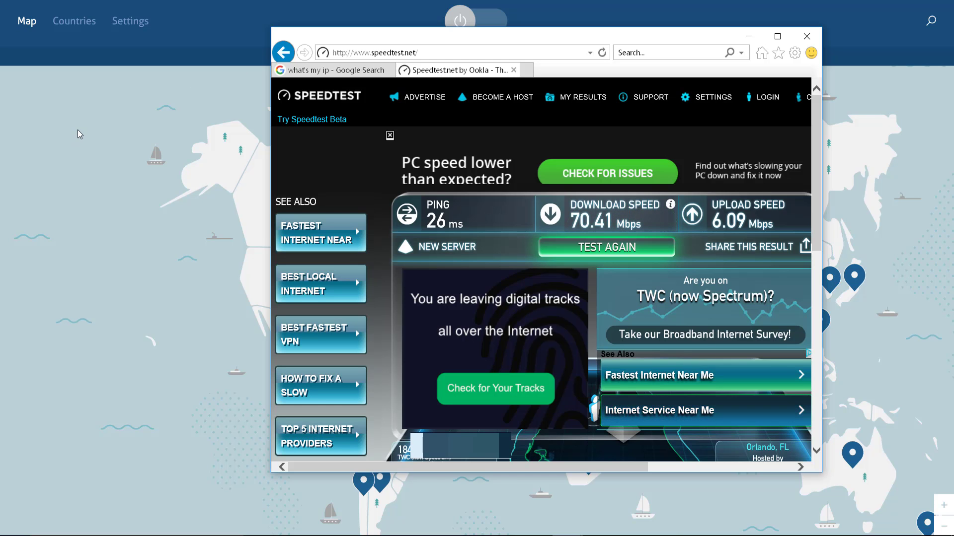
Step: Connect to the favourite United States #607 server and reload the IP lookup to confirm the new address
key("alt+F4")
left_click(79, 21)
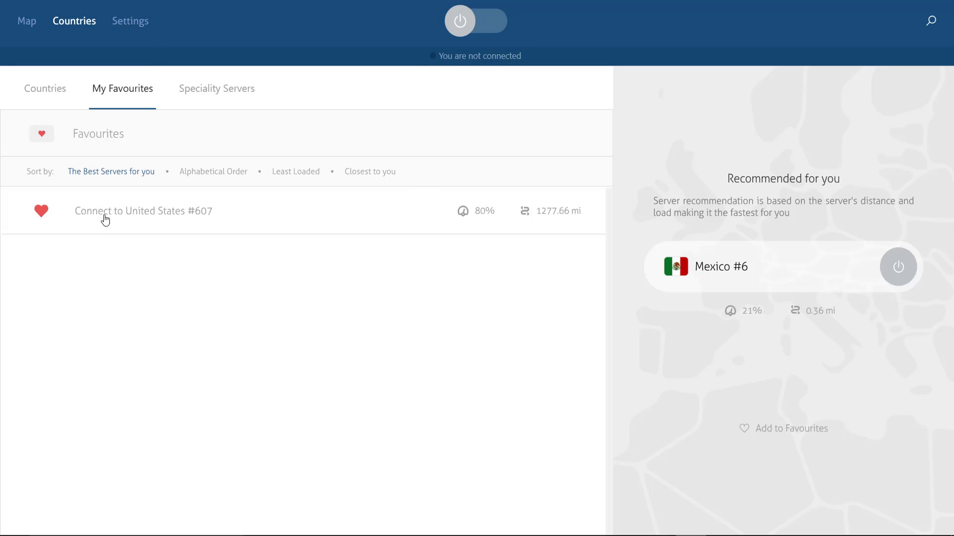
left_click(423, 213)
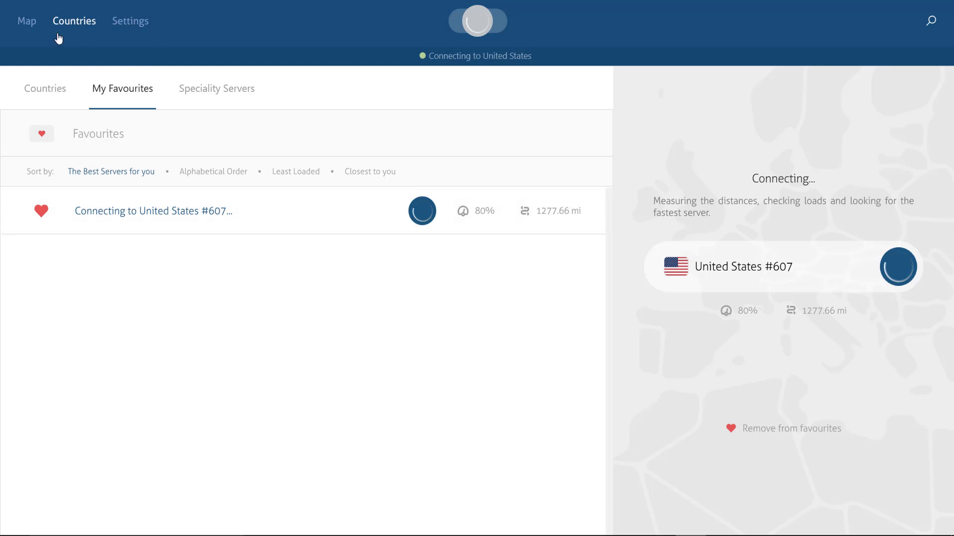
left_click(27, 22)
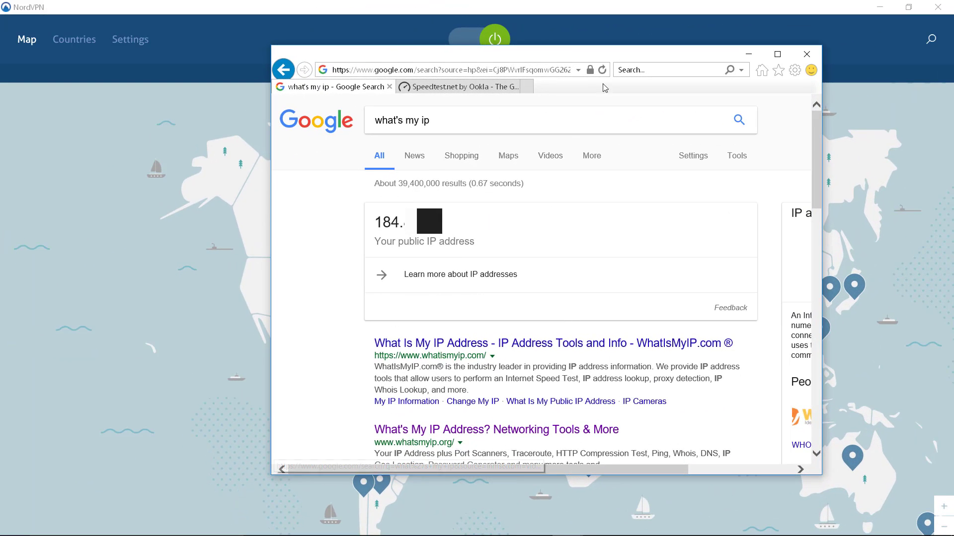
left_click(603, 70)
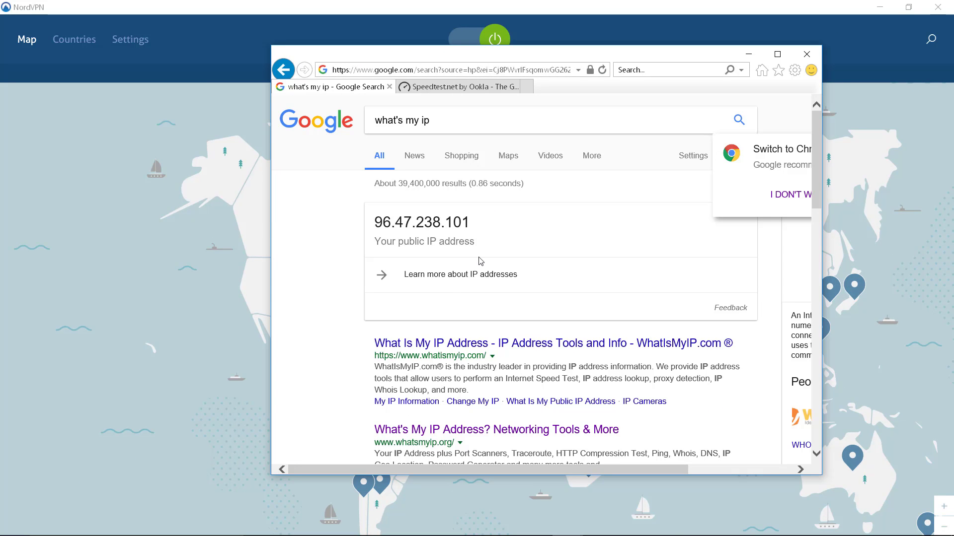
left_click(472, 87)
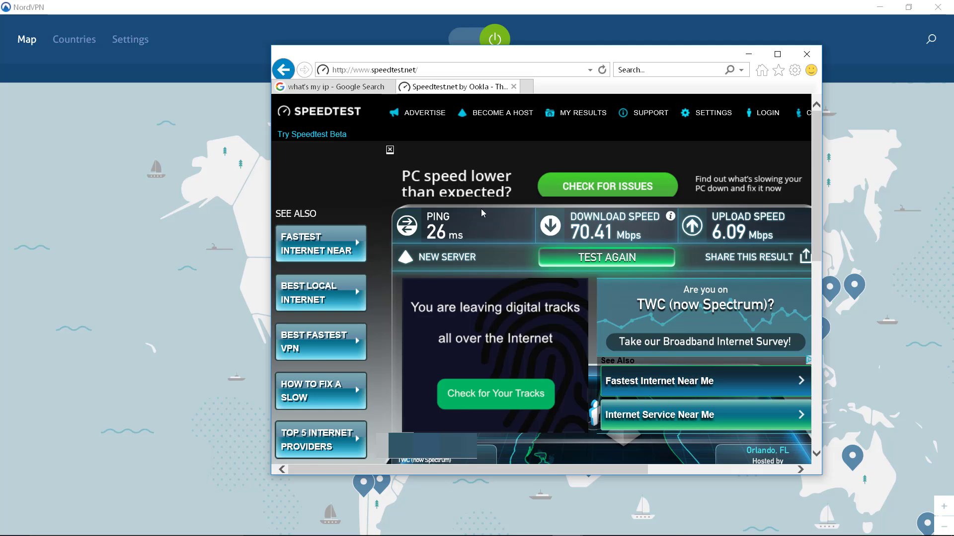
Step: Run the speed test again through the VPN, getting 67.59 Mb/s down, 5.93 Mb/s up, 55 ms
left_click(589, 262)
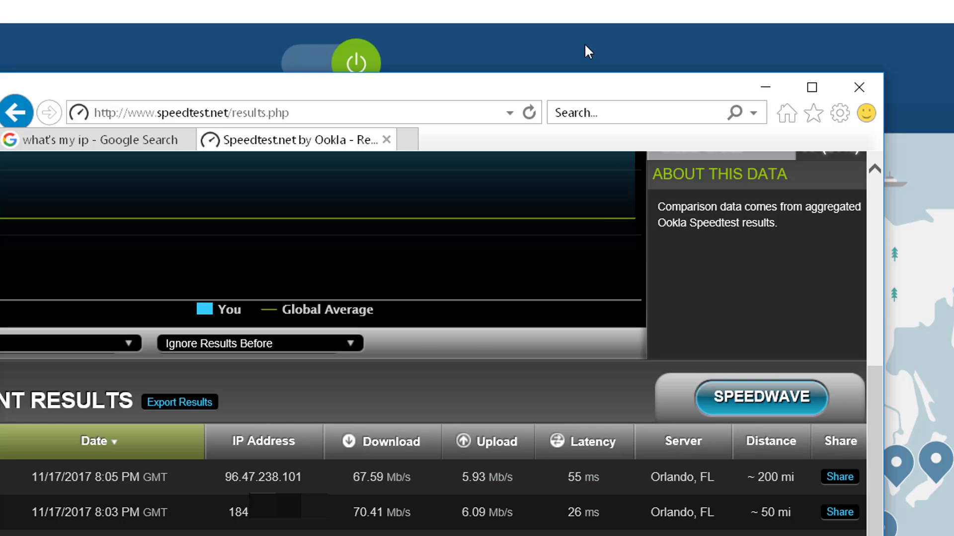
Step: Bring the NordVPN window, connected to the United States, in front of Internet Explorer
left_click(585, 46)
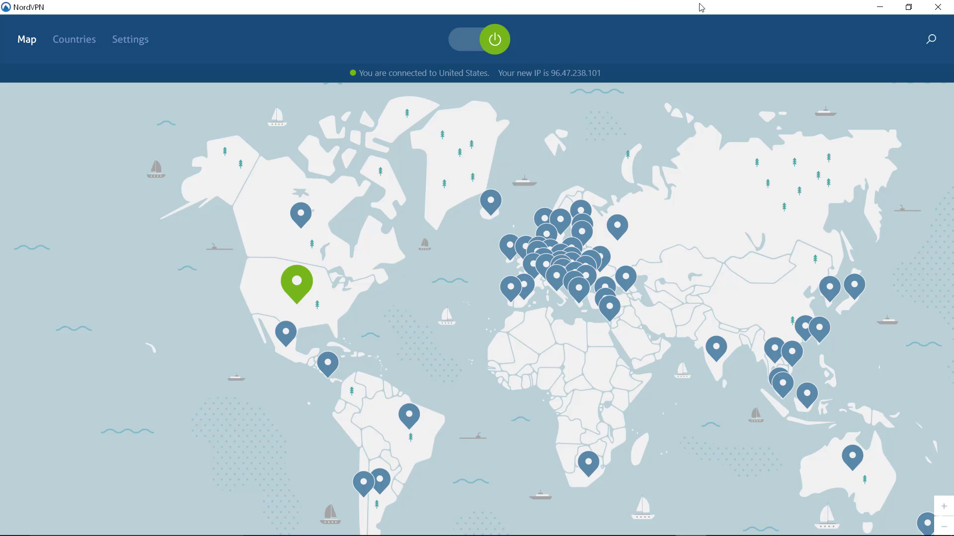
Step: Take NordVPN out of full screen and move its window slightly to the right
left_click(909, 7)
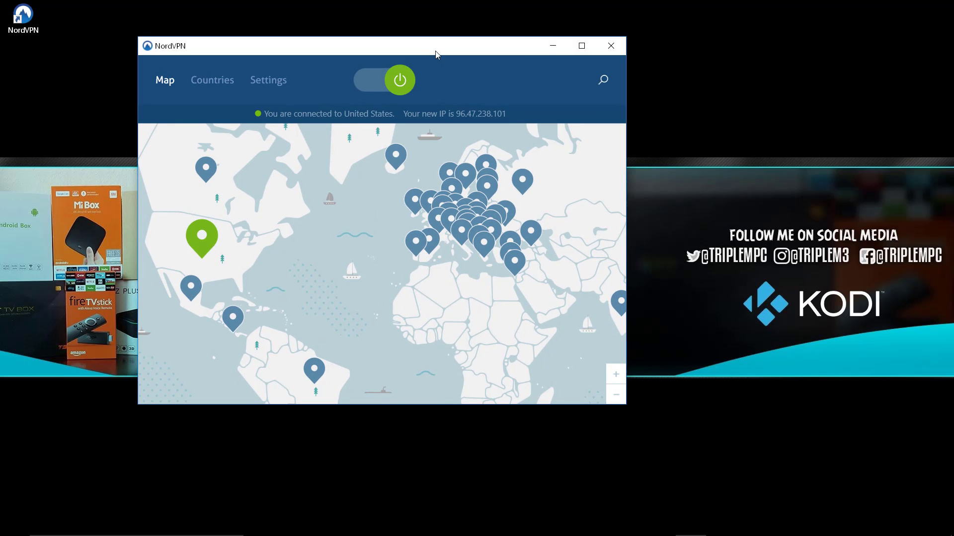
left_click_drag(436, 51, 480, 49)
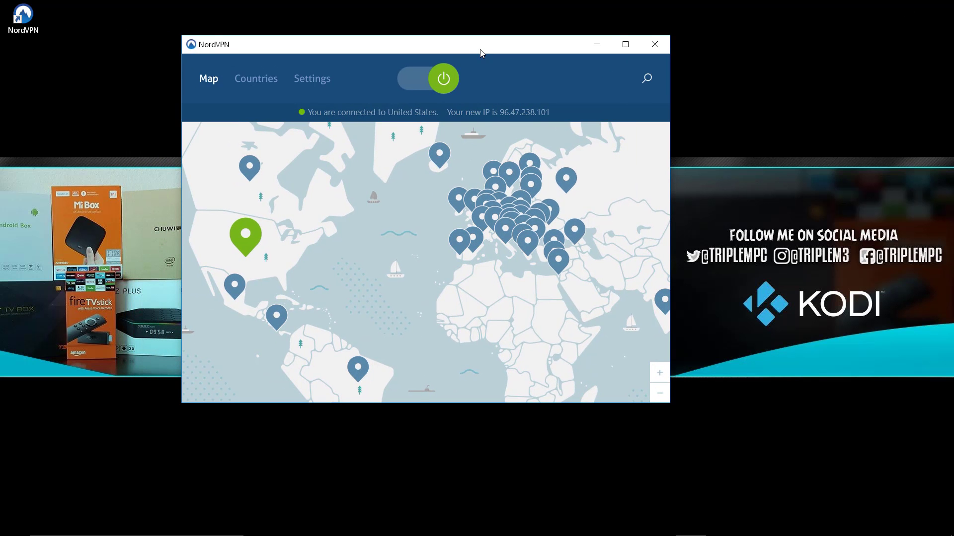